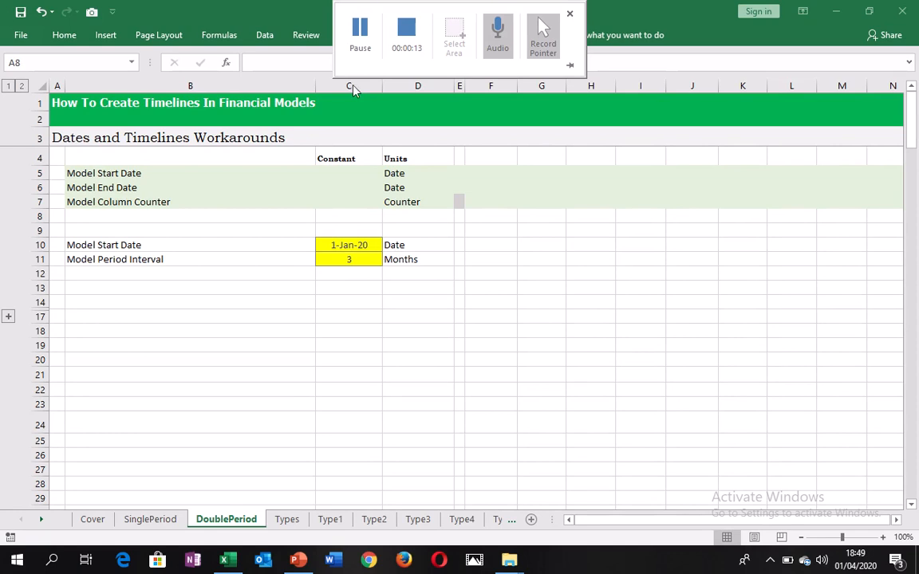
Step: Enter the formula =E7+1 in cell F7 as the first Model Column Counter value
double_click(480, 172)
click(479, 173)
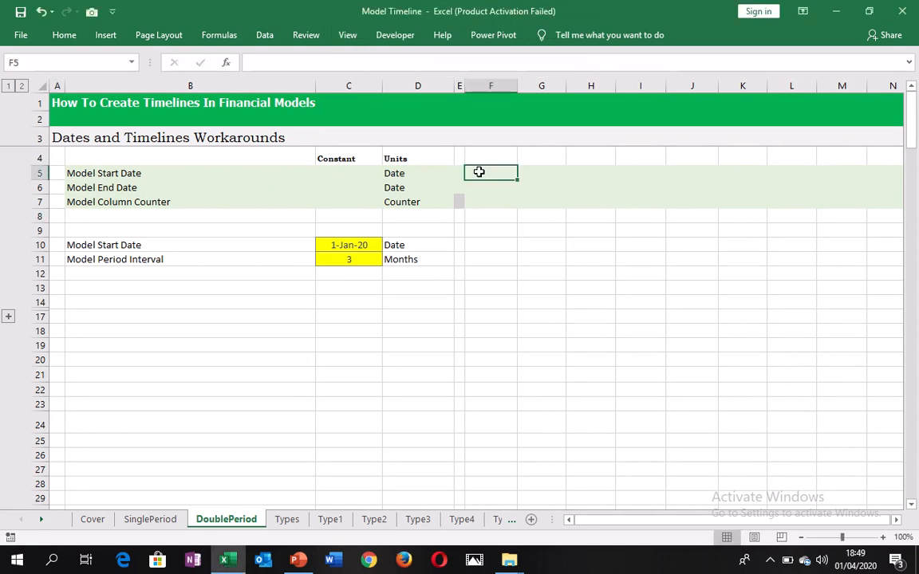
click(481, 189)
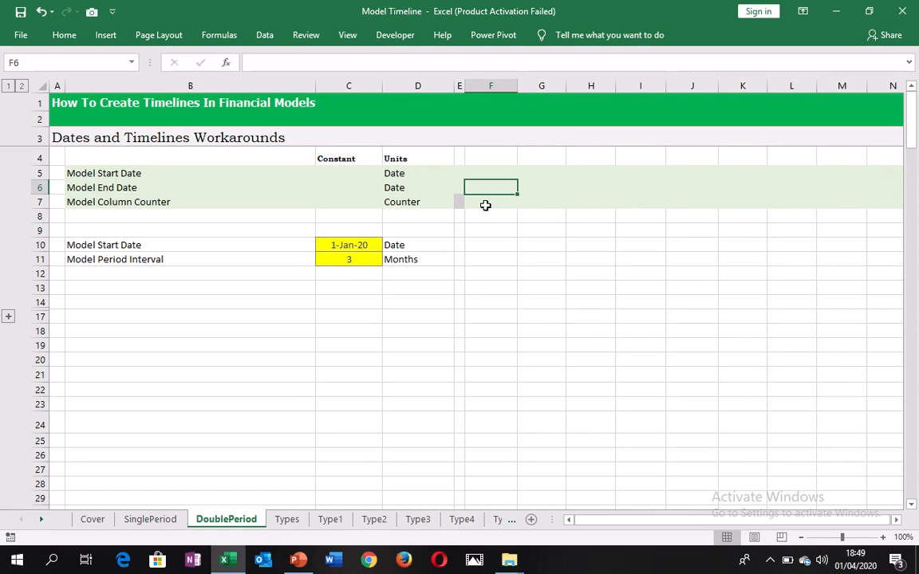
click(485, 205)
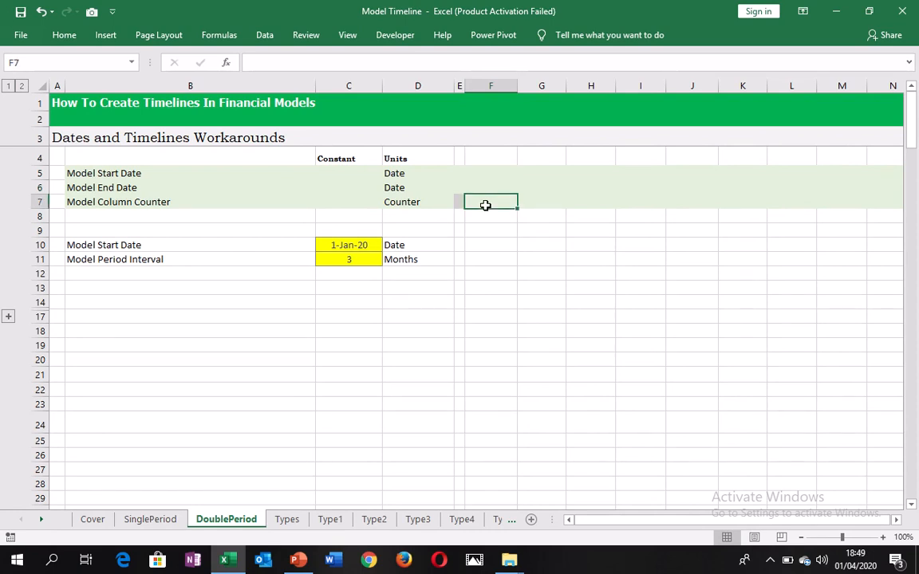
text(=)
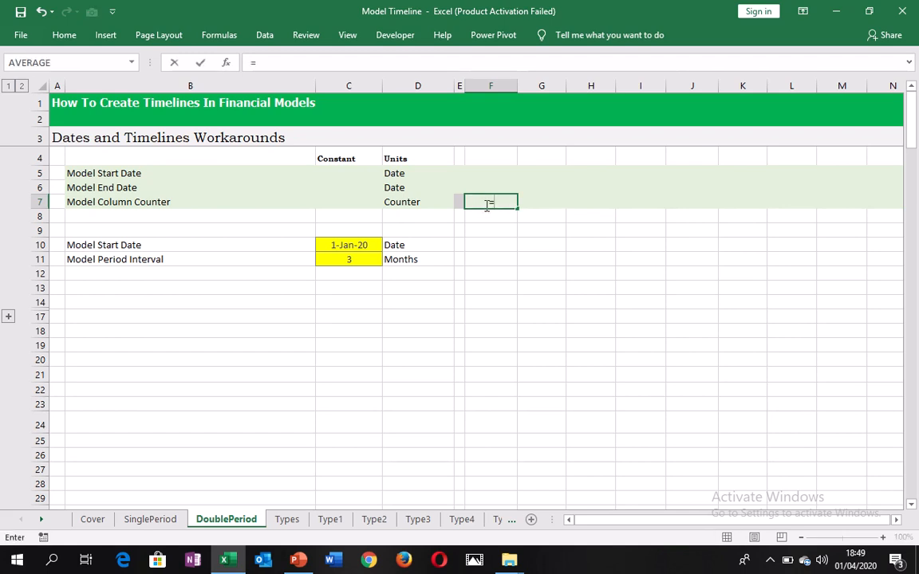
key(Left)
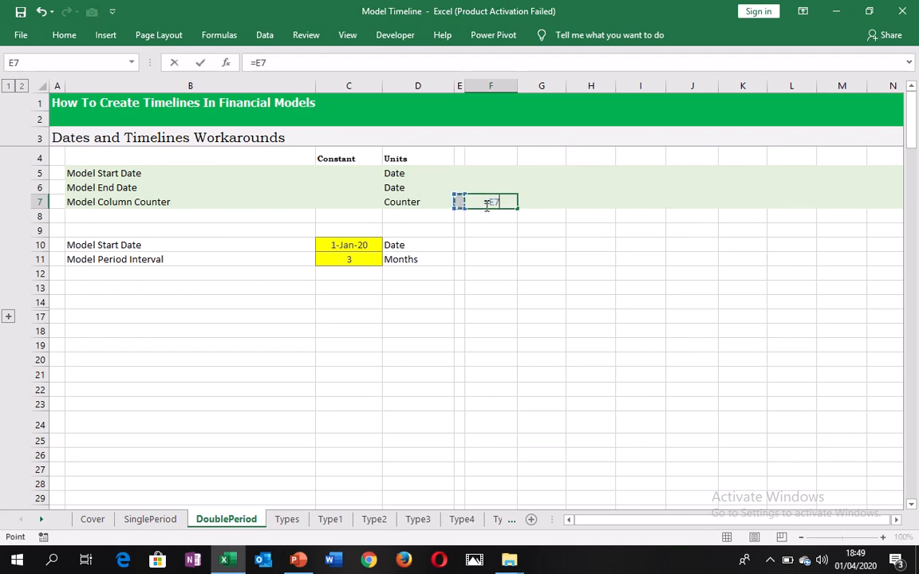
text(+1)
key(ctrl+Return)
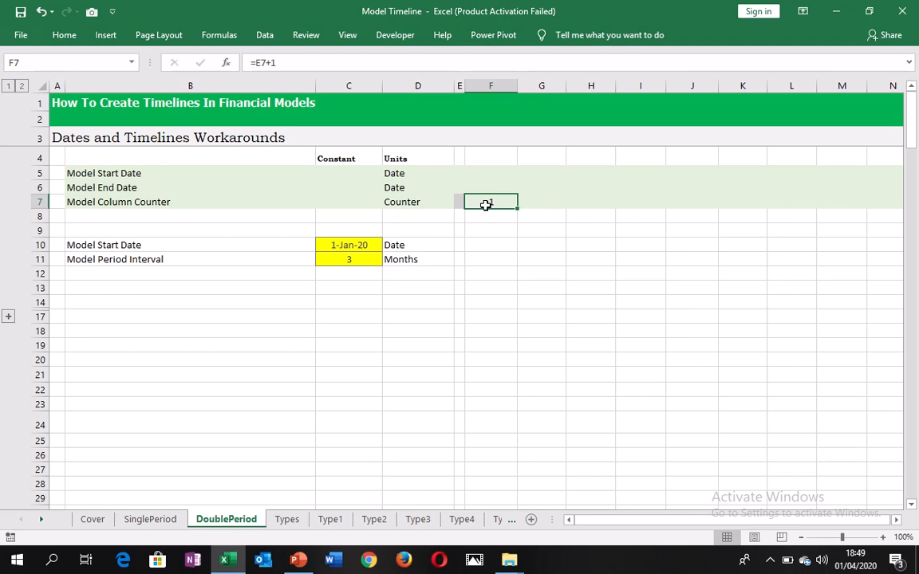
Step: Fill the counter formula from F7 across row 7 through column AC
key(ctrl+shift+Right)
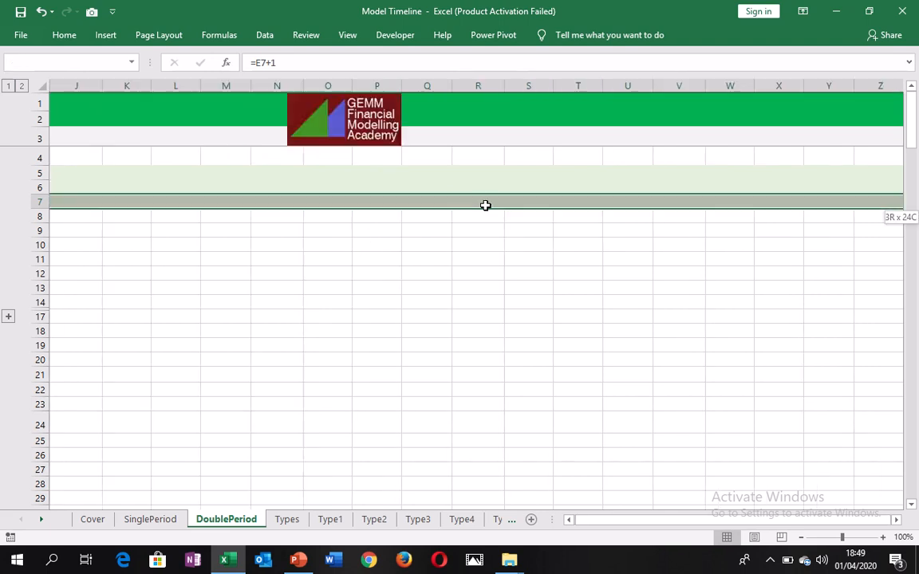
key(ctrl+r)
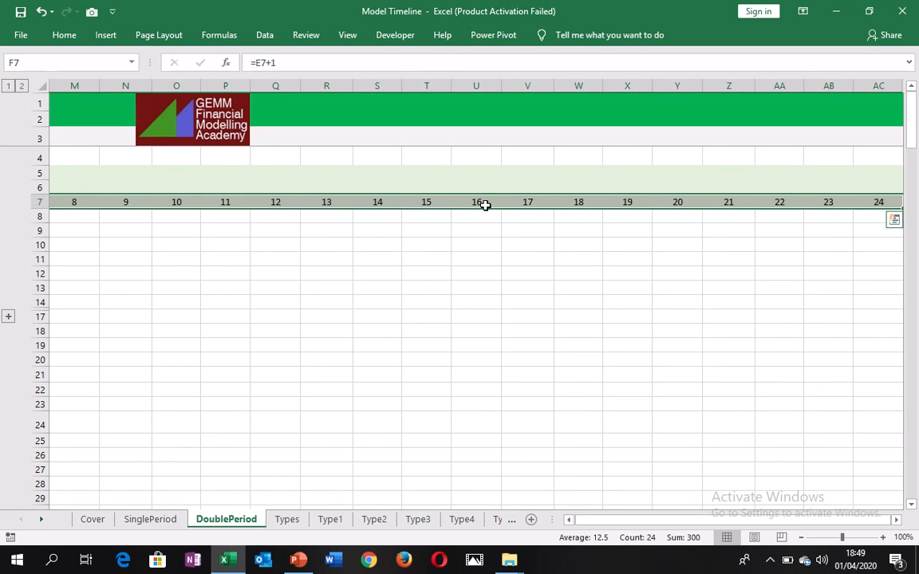
key(Home)
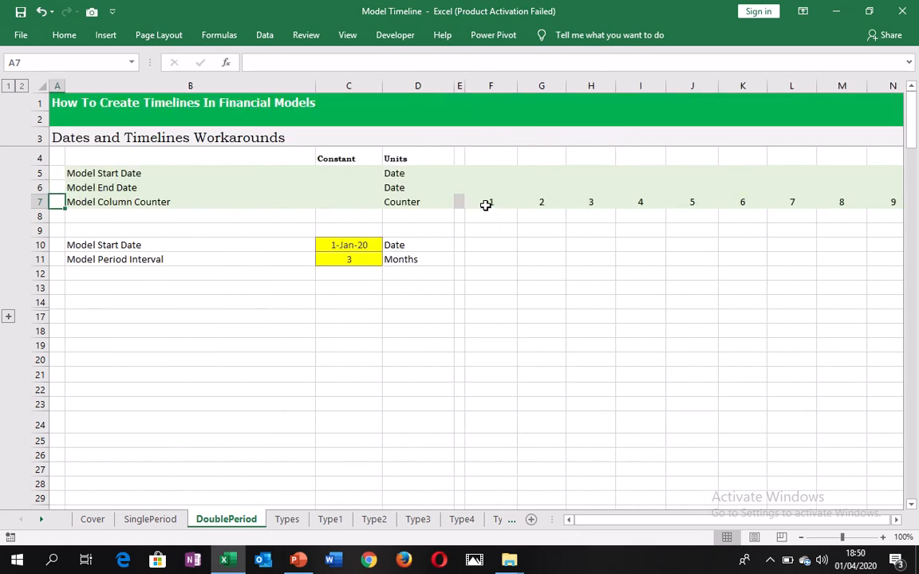
Step: Enter the Model Start Date formula =IF(F7=1,C10,E6+1) in cell F5
key(Right)
key(Right)
key(Right)
key(Right)
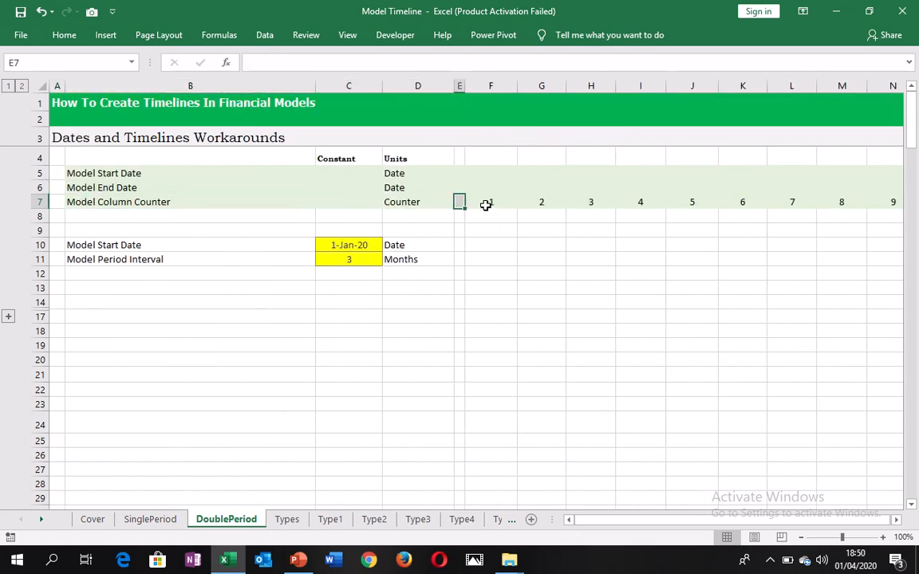
key(Right)
key(Up)
key(Up)
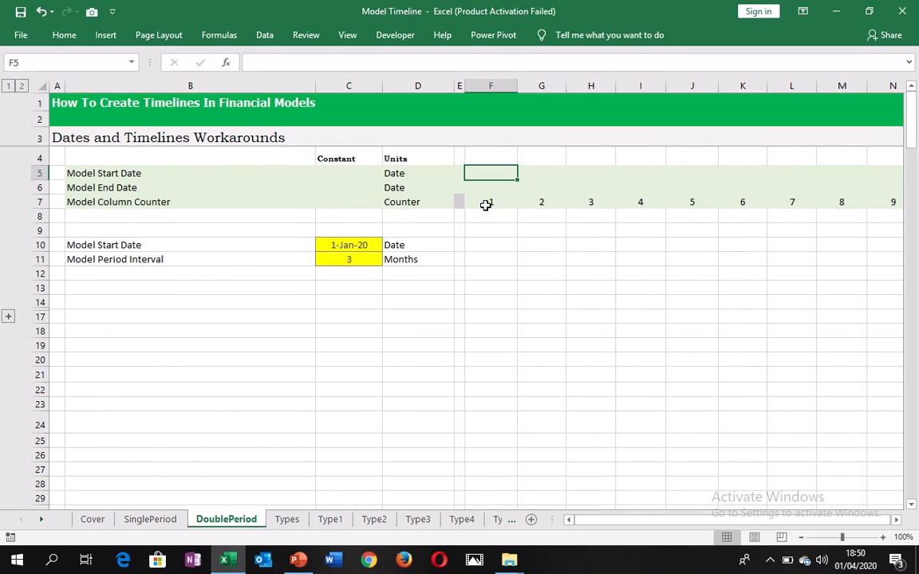
text(=if)
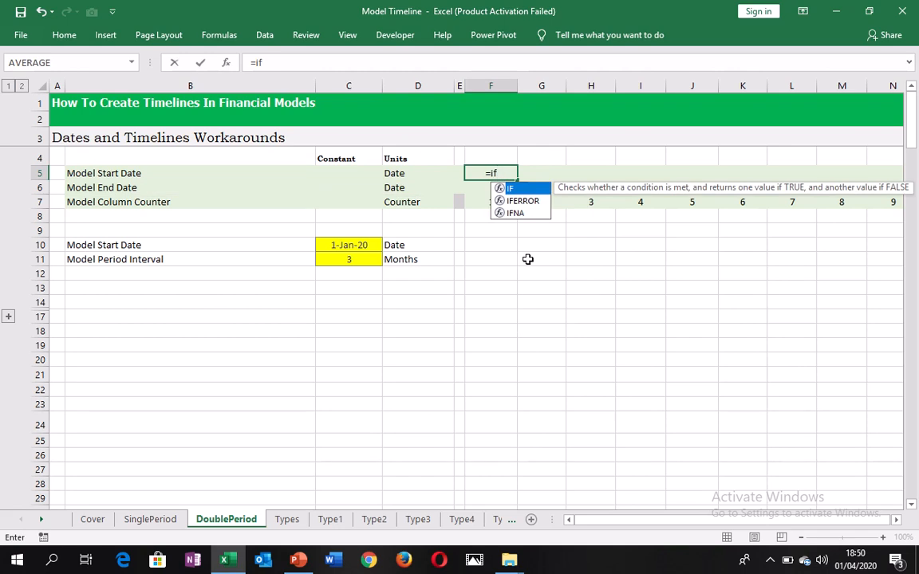
key(Tab)
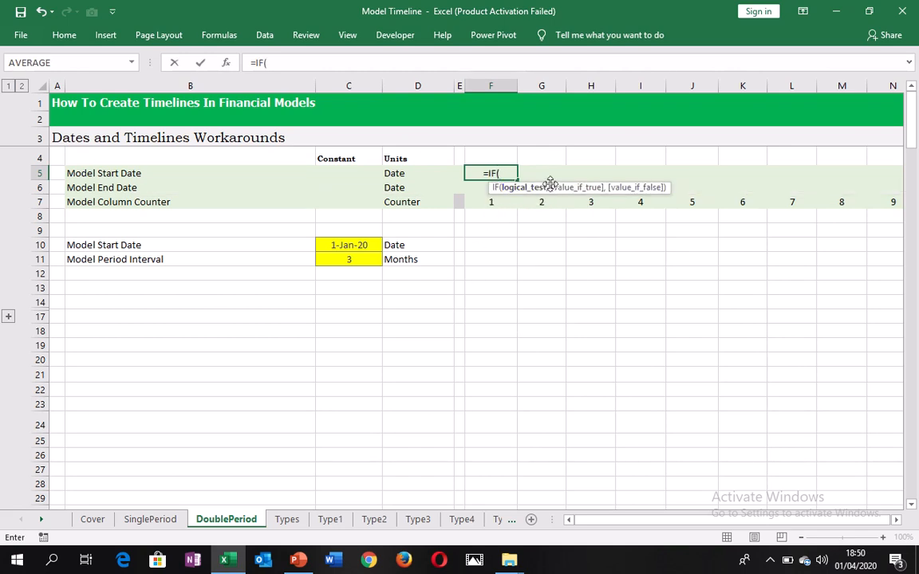
drag(550, 183, 648, 300)
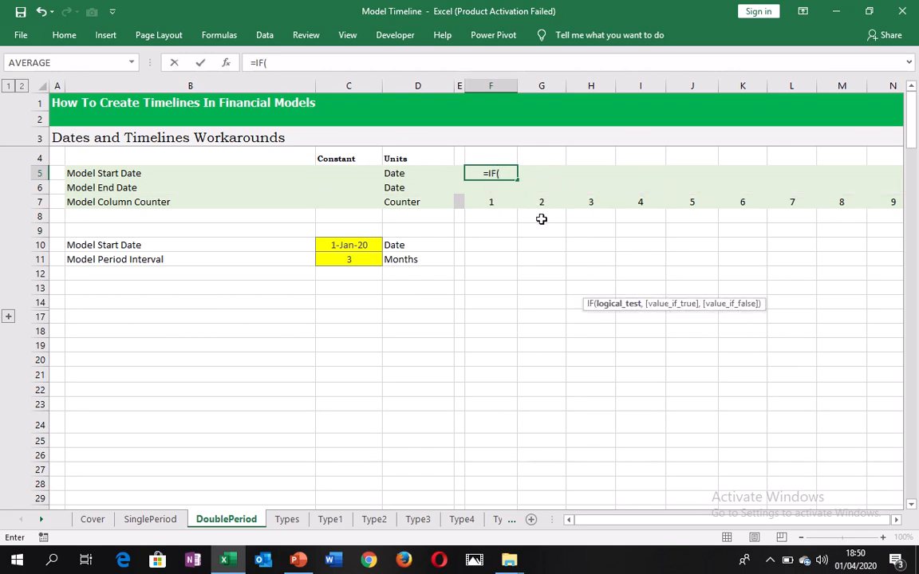
click(501, 202)
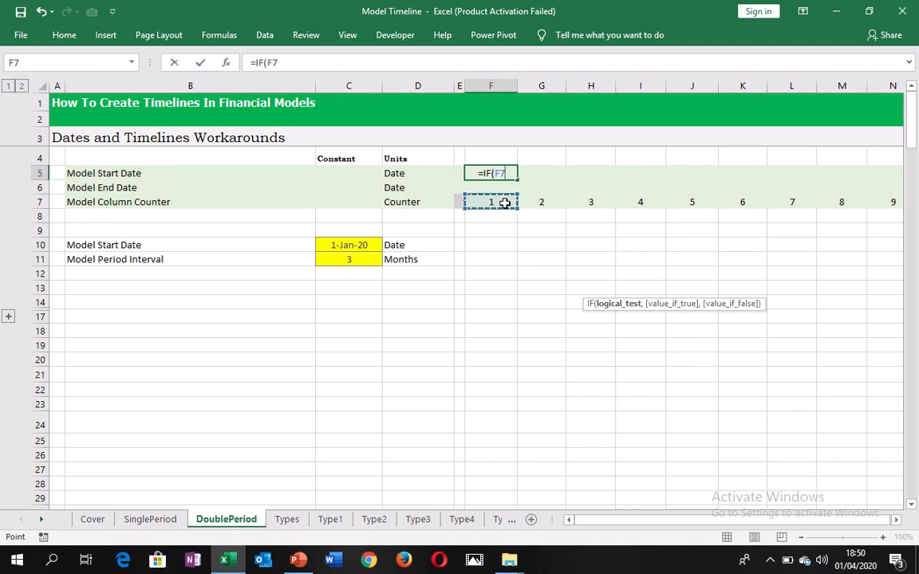
text(=1,)
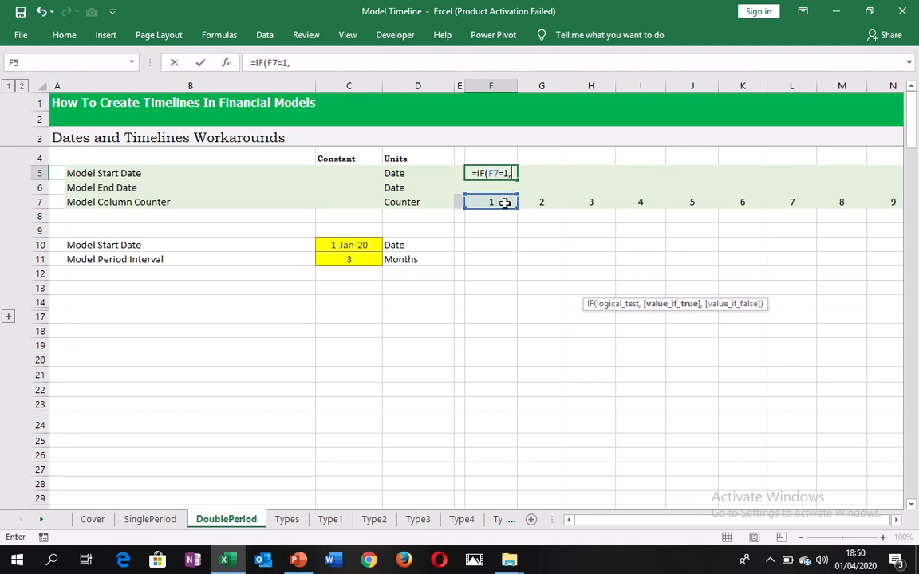
click(356, 246)
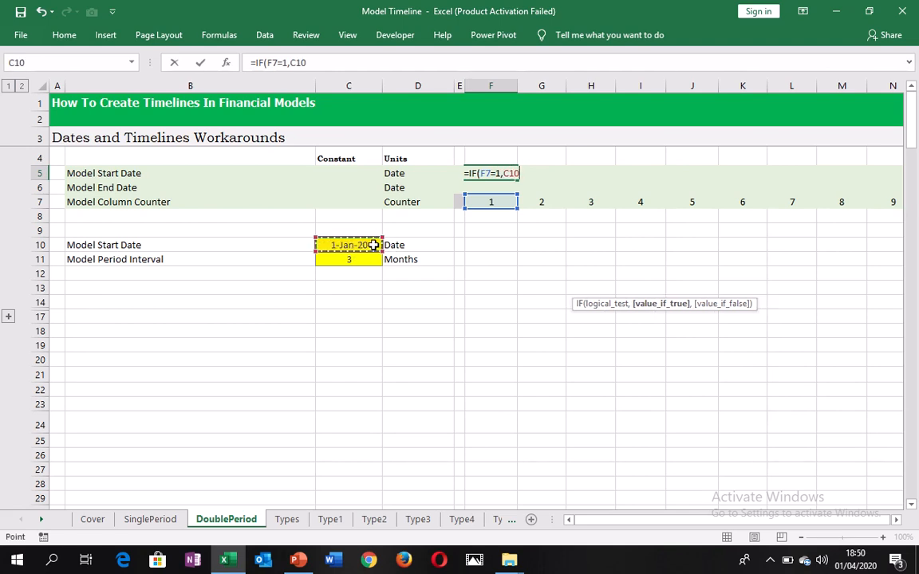
text(,)
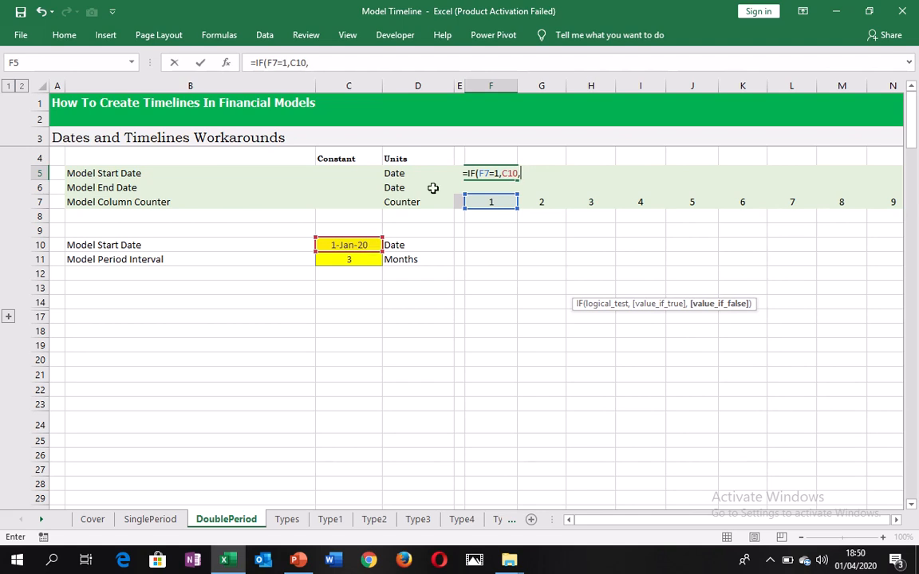
click(460, 187)
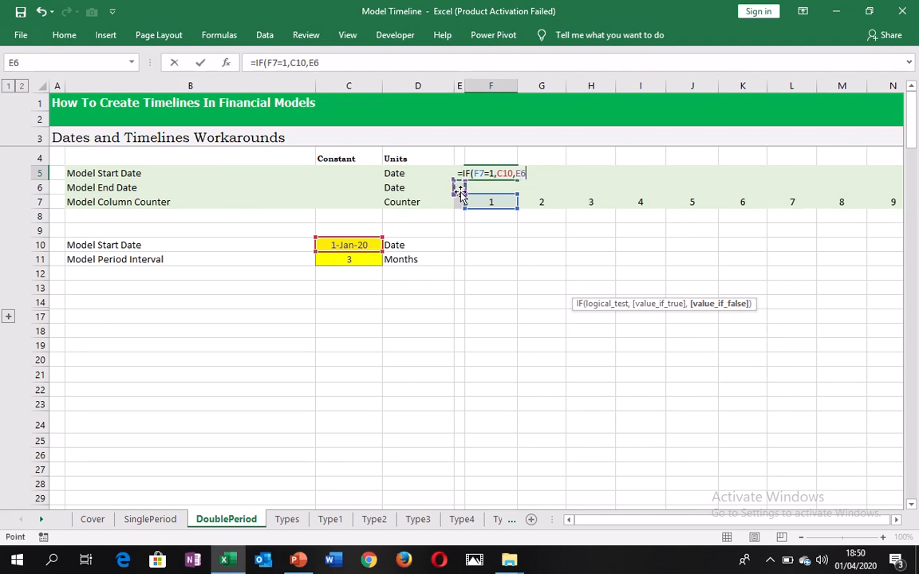
text(+1)
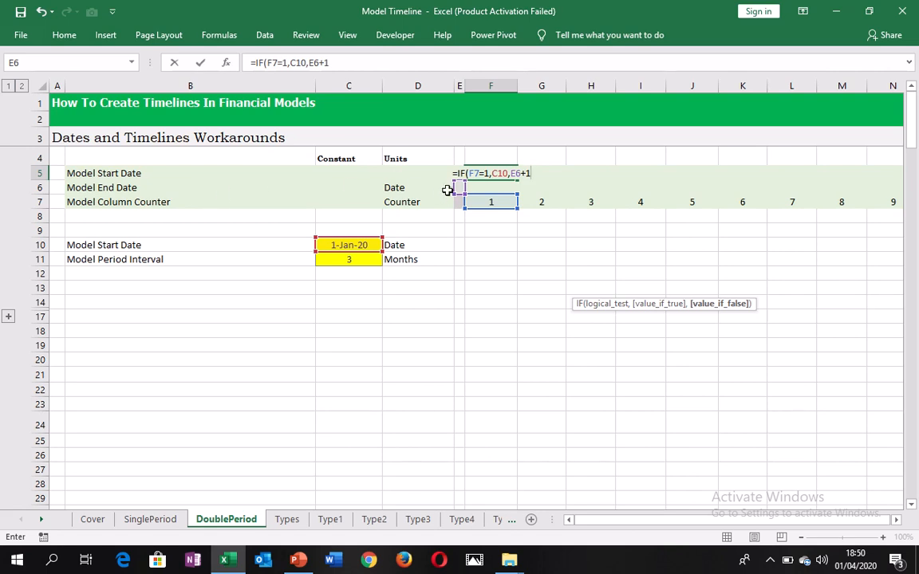
text())
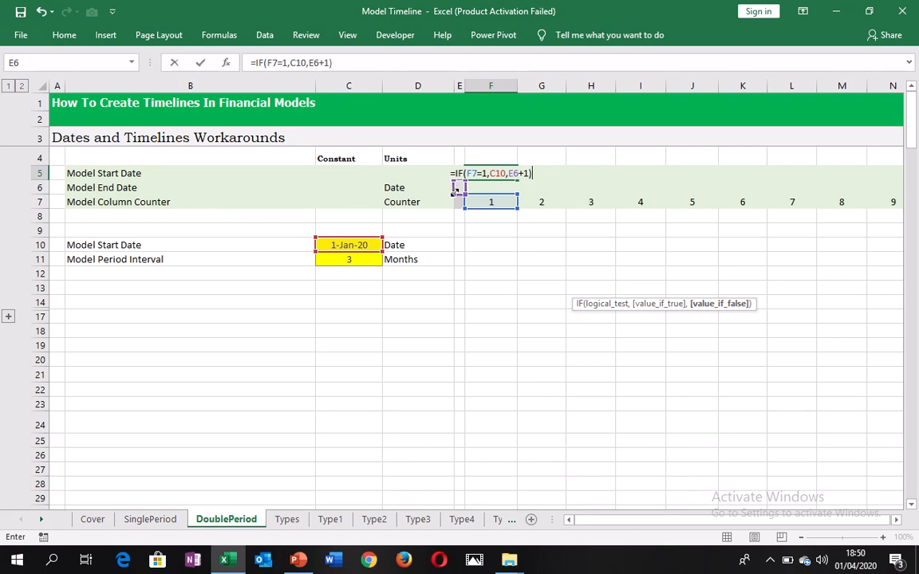
key(Return)
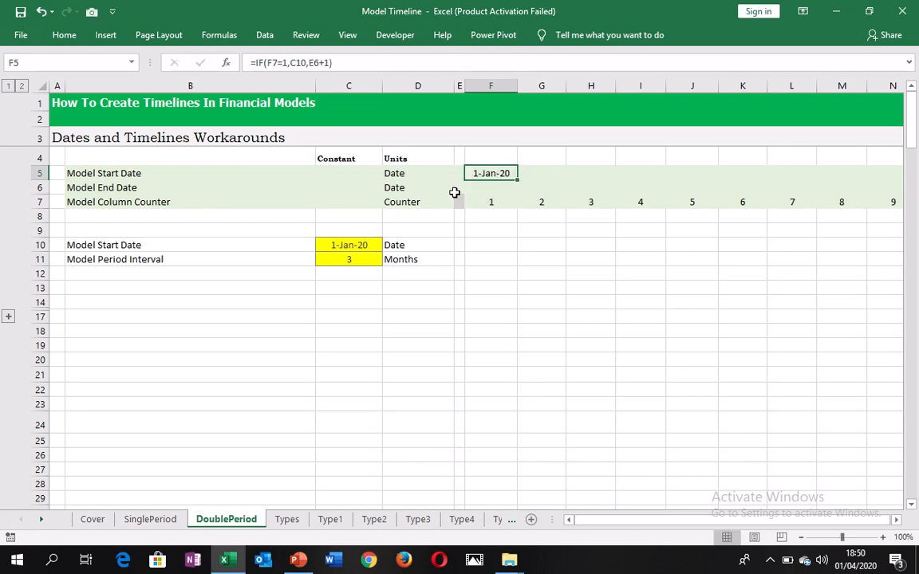
Step: Enter the Model End Date formula =EOMONTH(F5,0) in cell F6
click(459, 187)
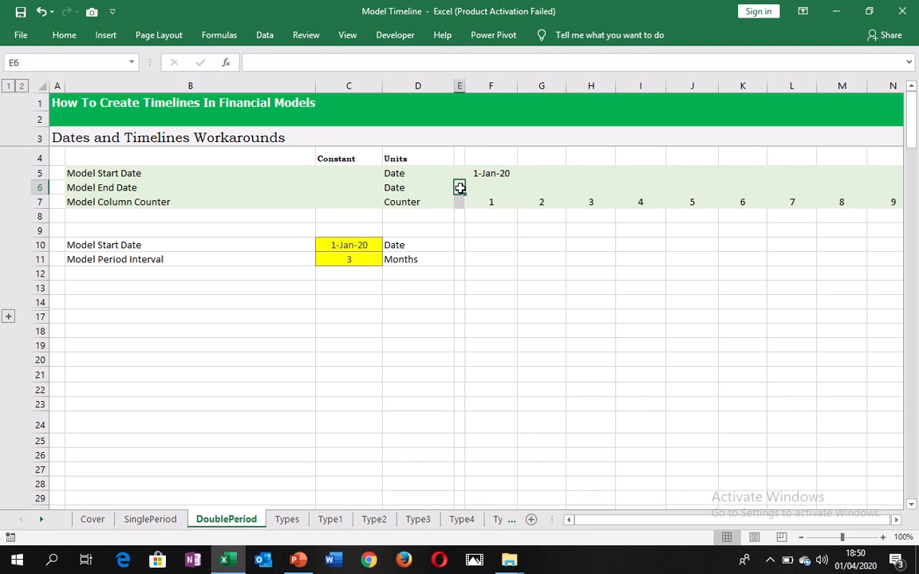
click(486, 188)
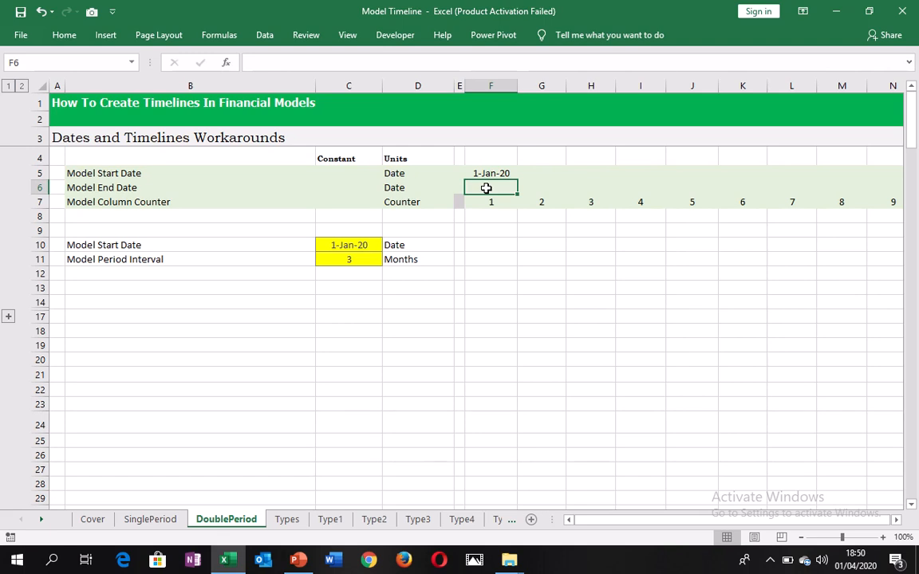
text(=e)
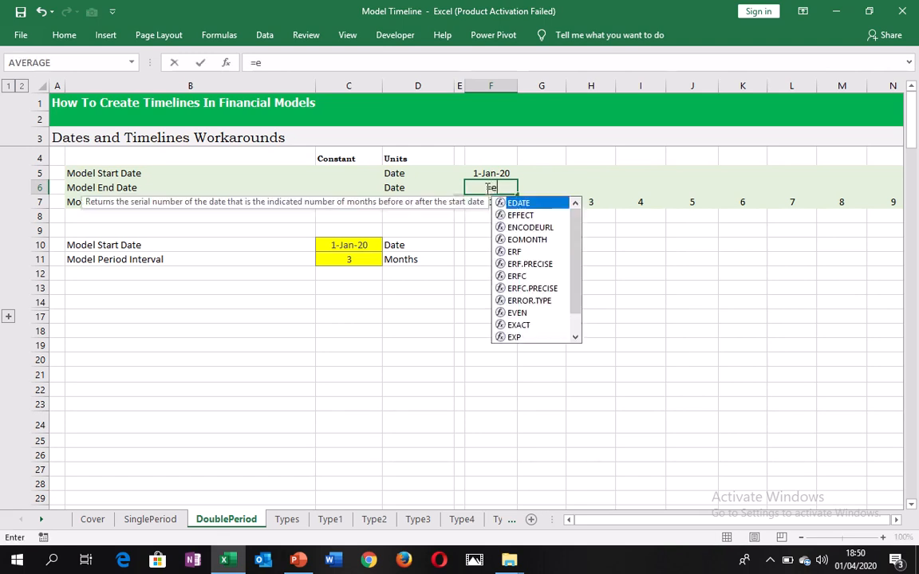
text(om)
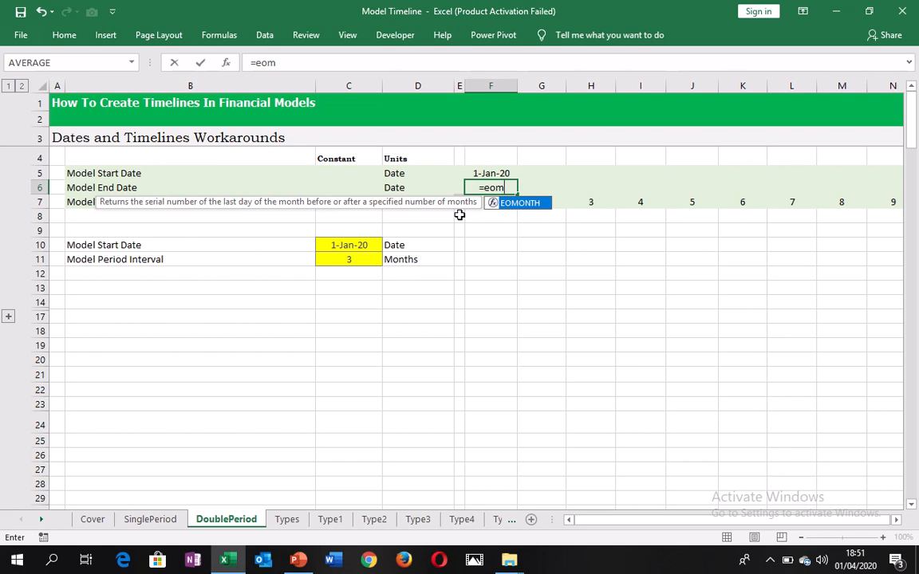
key(Tab)
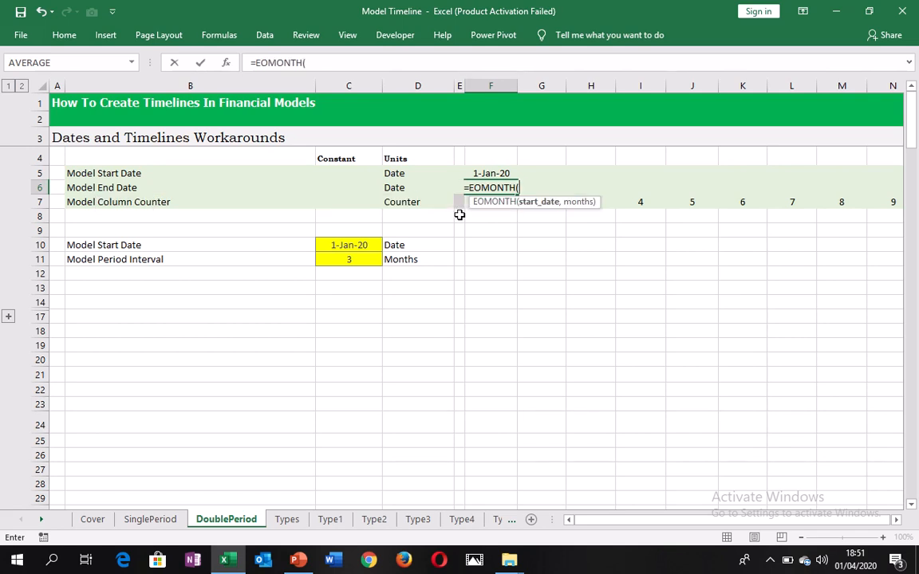
click(484, 171)
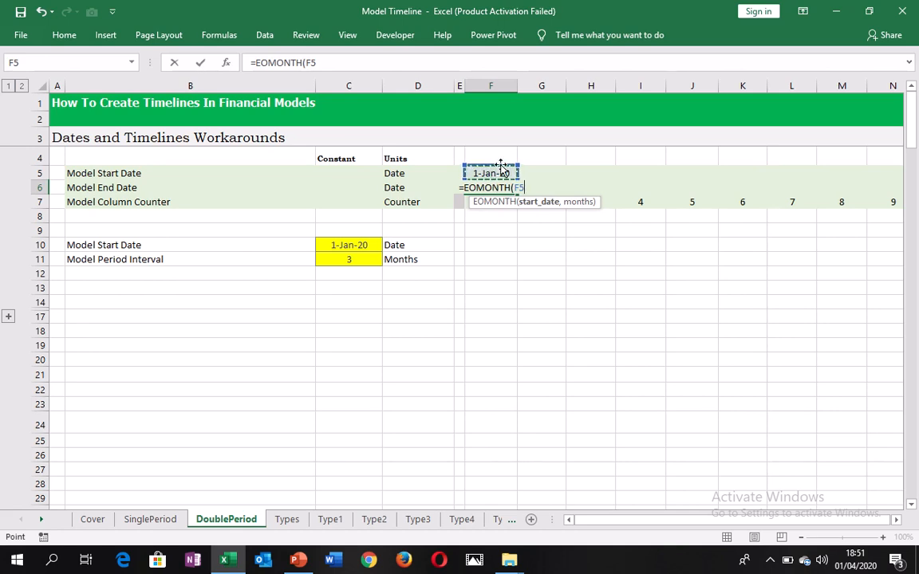
text(,)
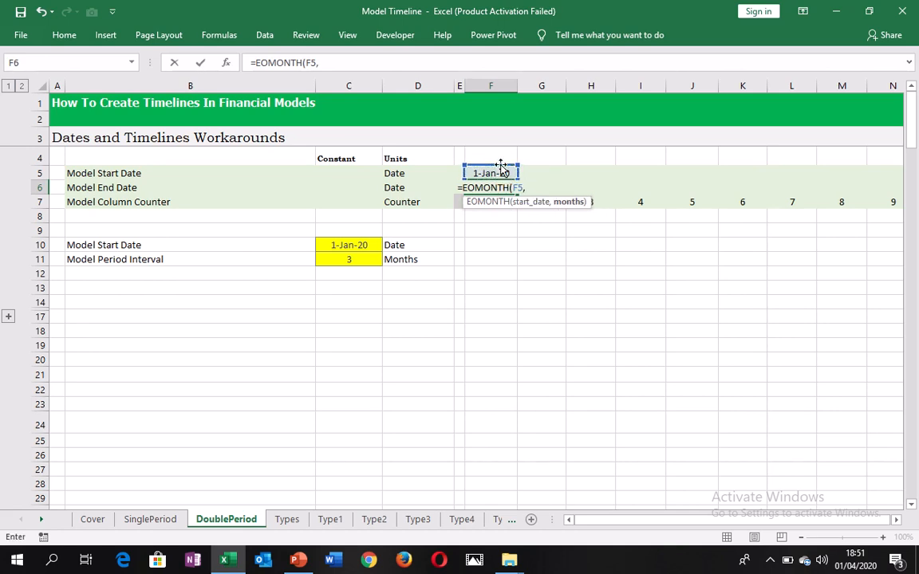
text(0)
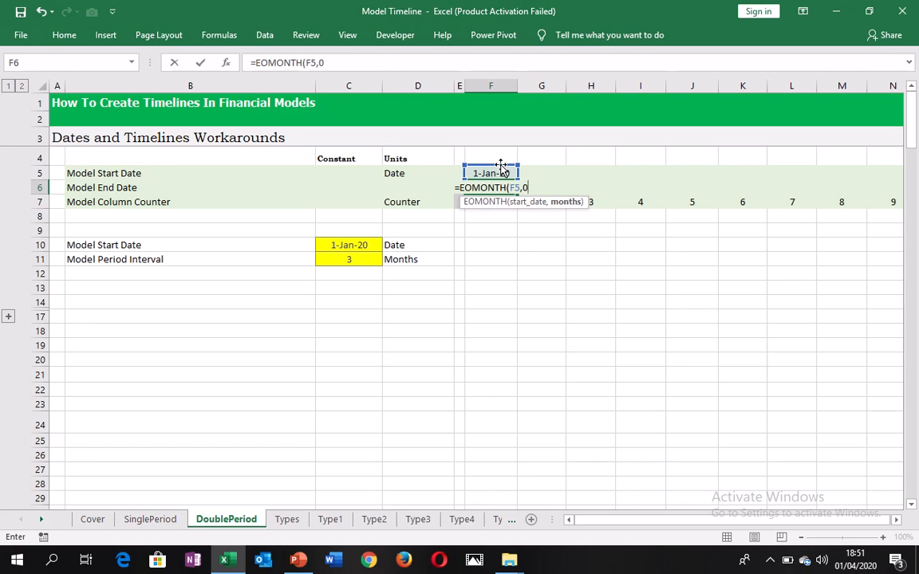
text())
key(ctrl+Return)
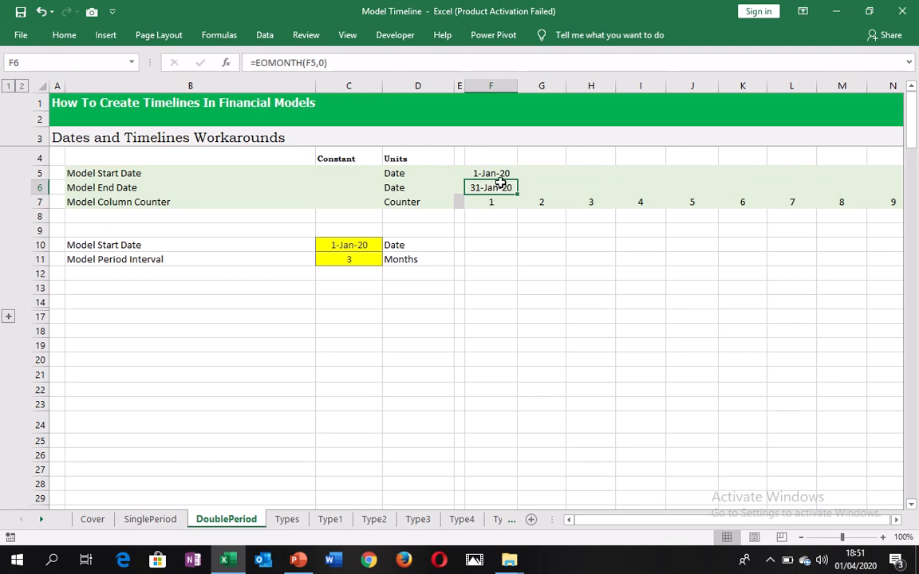
Step: Set the months argument of the EOMONTH formula in F6 to 2
click(324, 64)
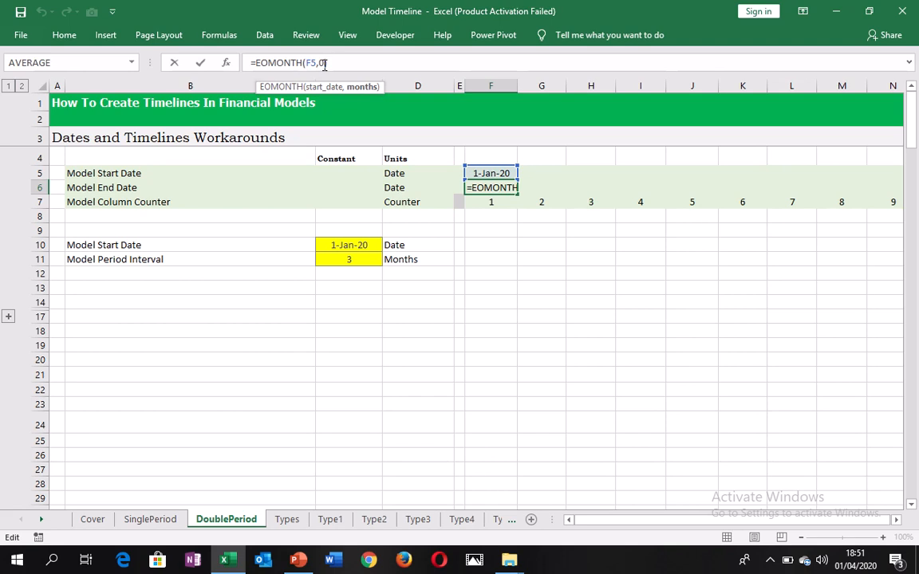
key(BackSpace)
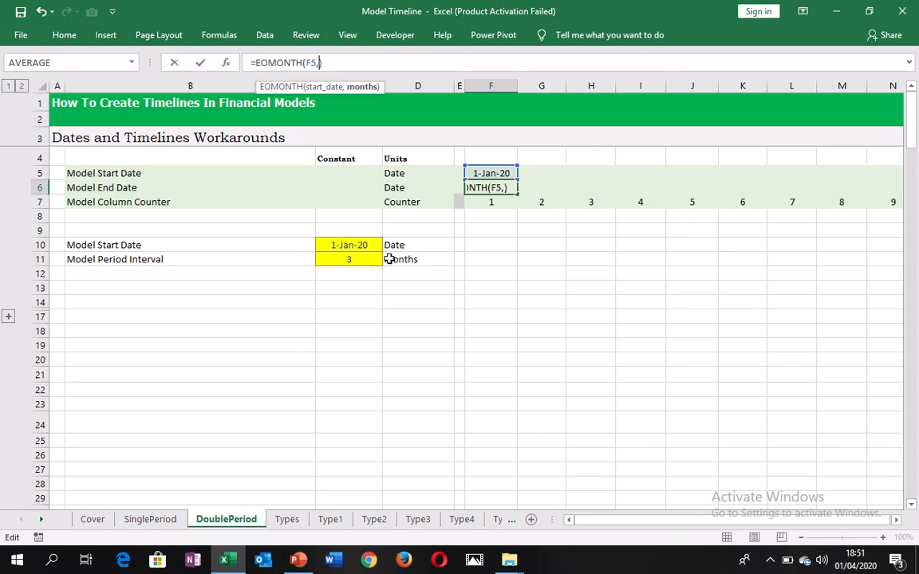
text(2)
key(ctrl+Return)
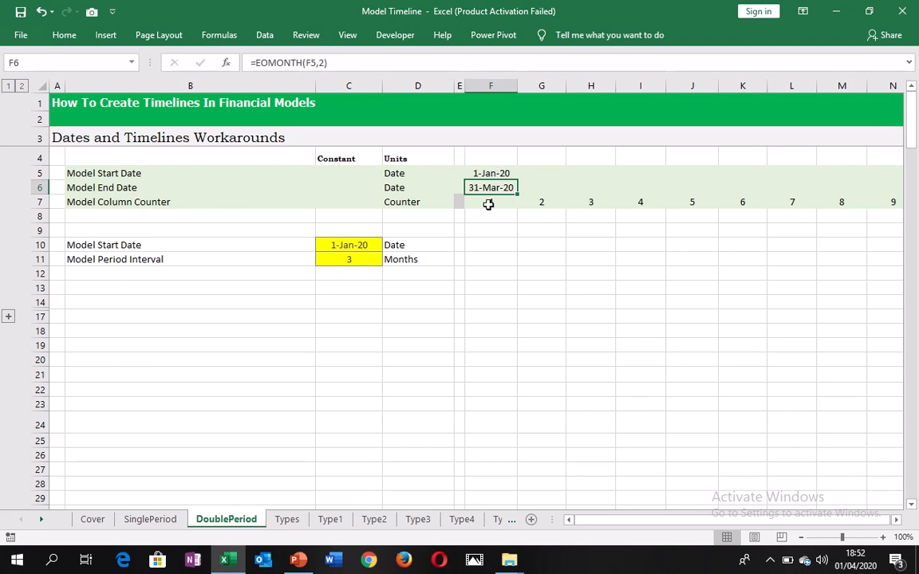
Step: Replace the months argument of the EOMONTH formula in F6 with $C$11-1, giving =EOMONTH(F5,$C$11-1)
click(325, 63)
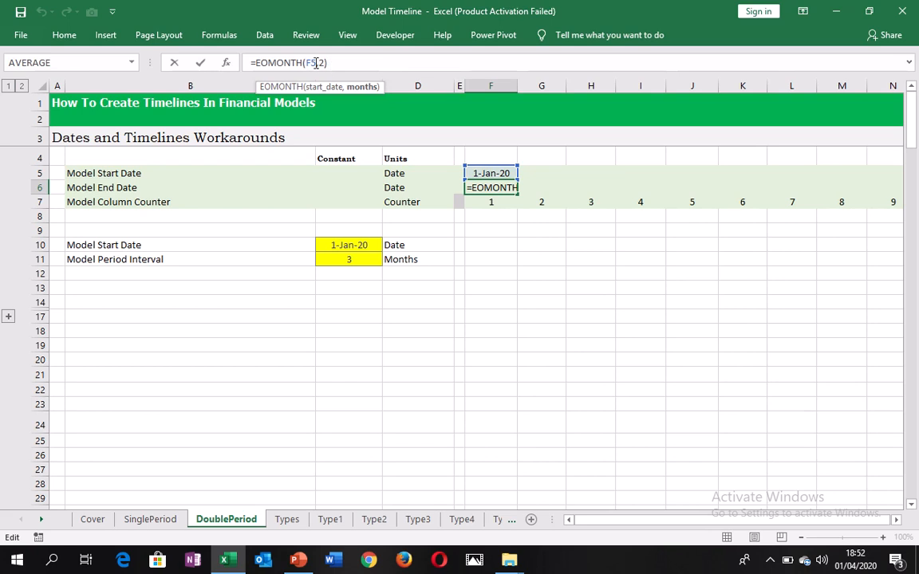
text())
key(BackSpace)
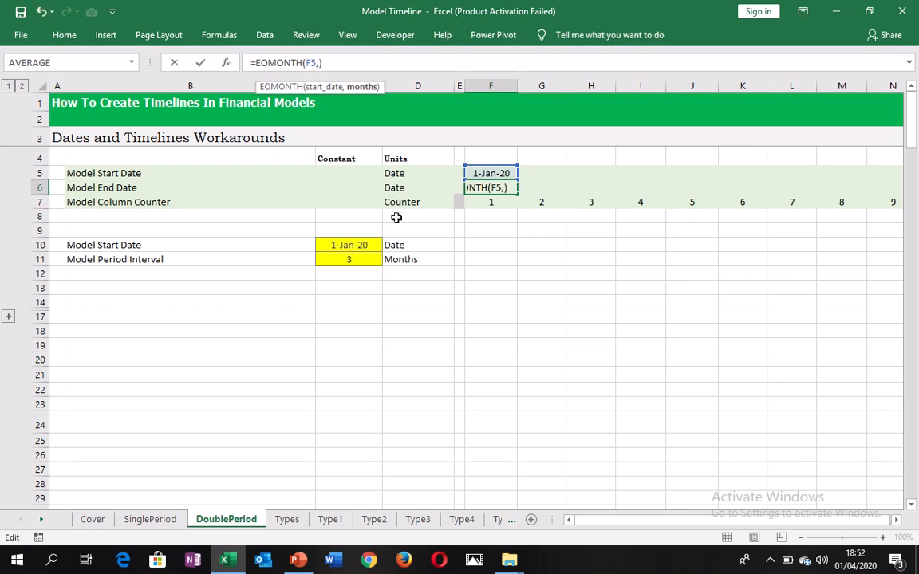
click(345, 261)
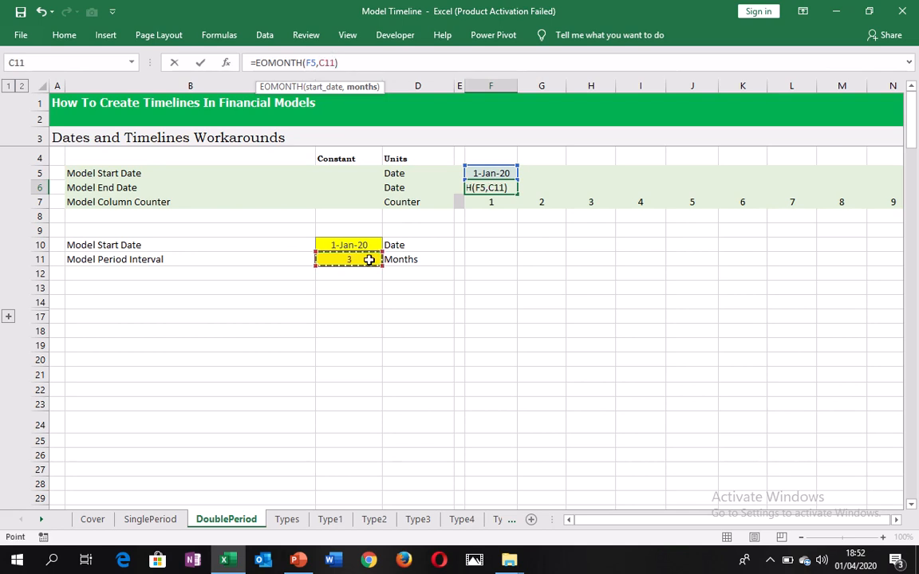
key(F4)
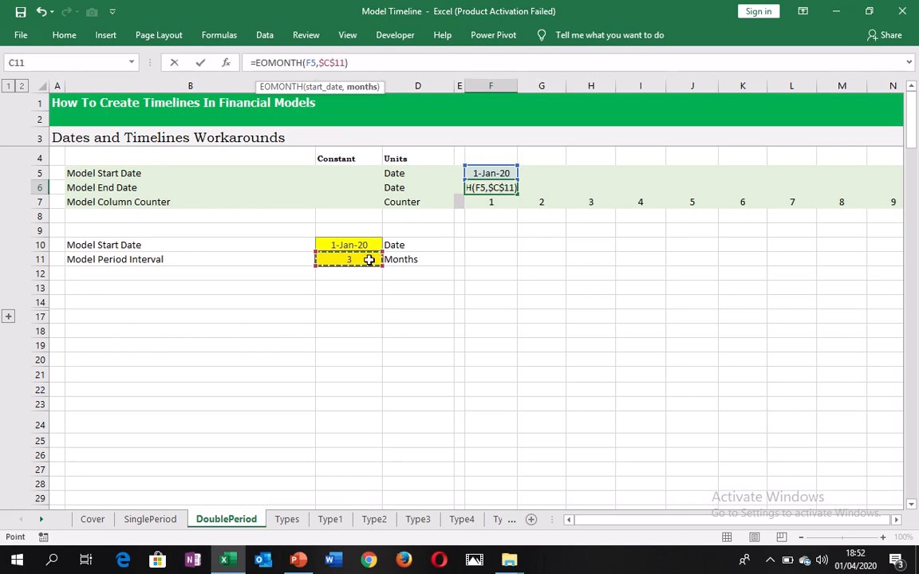
text(-1)
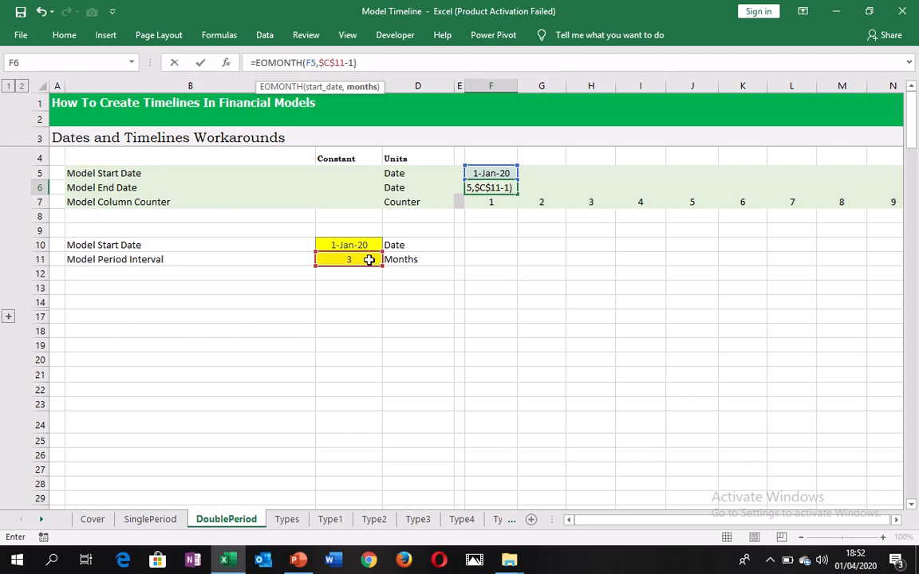
key(ctrl+Return)
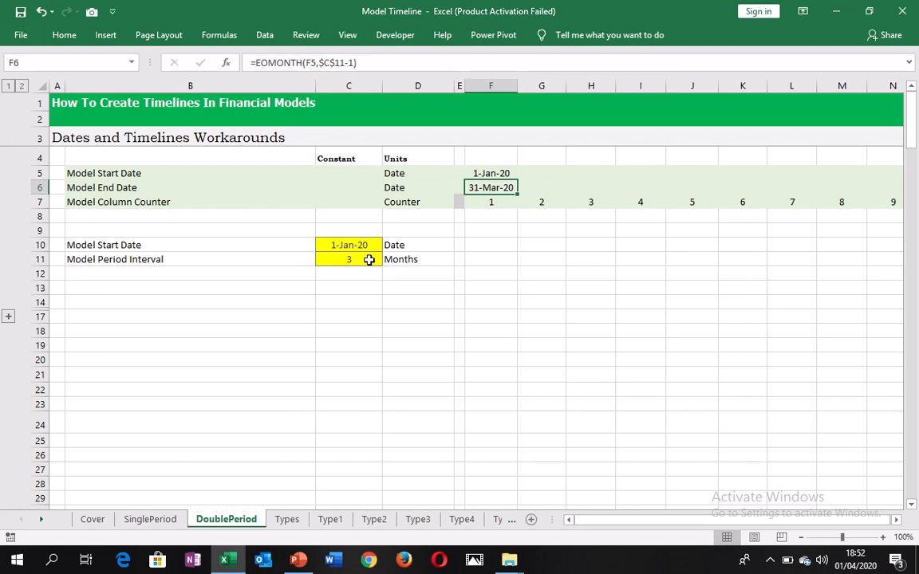
Step: Copy the Model Start Date formula from F5 into G5 and inspect the copied formula
click(496, 170)
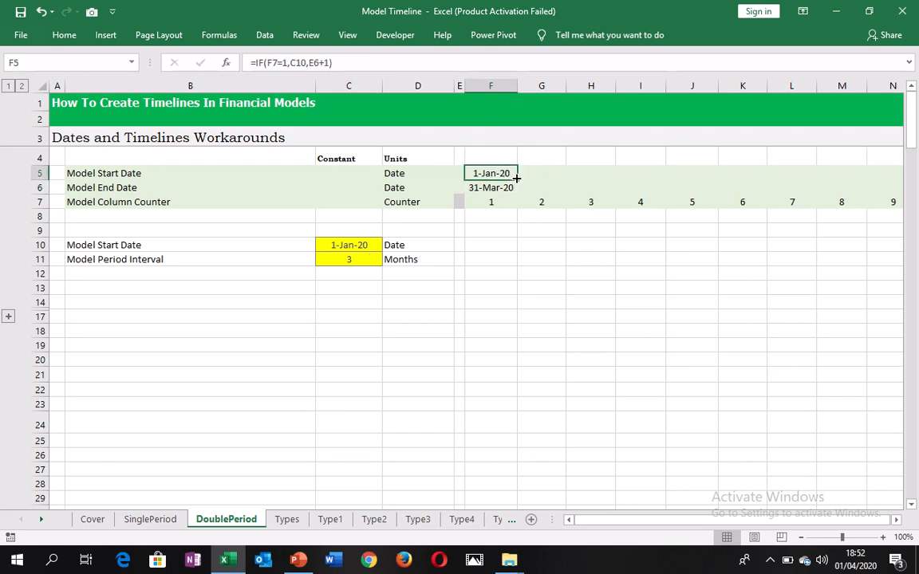
drag(518, 177, 551, 183)
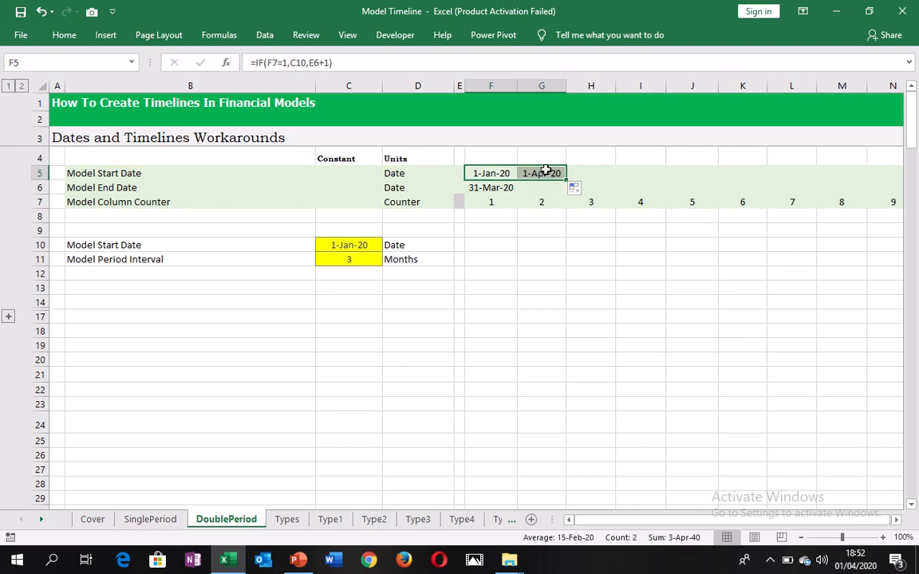
click(546, 170)
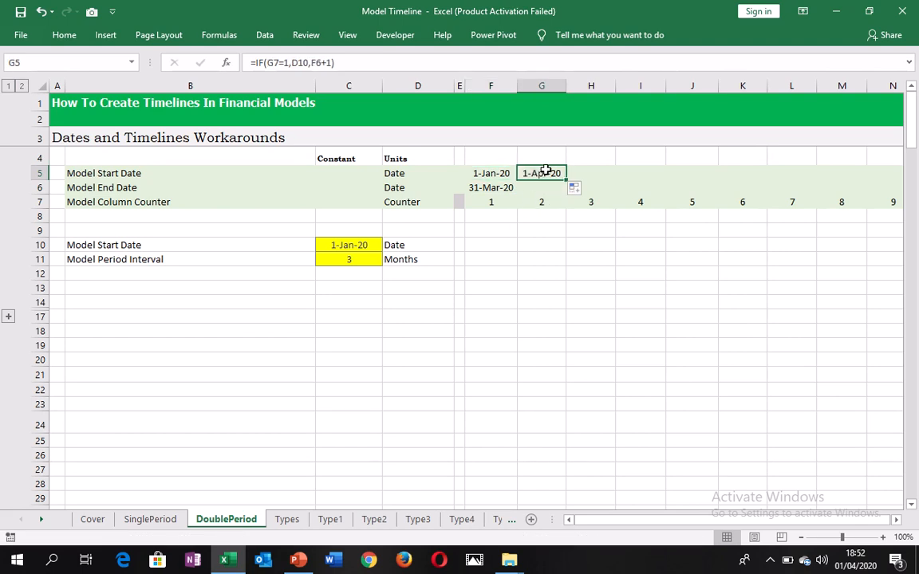
click(491, 190)
click(520, 177)
click(498, 190)
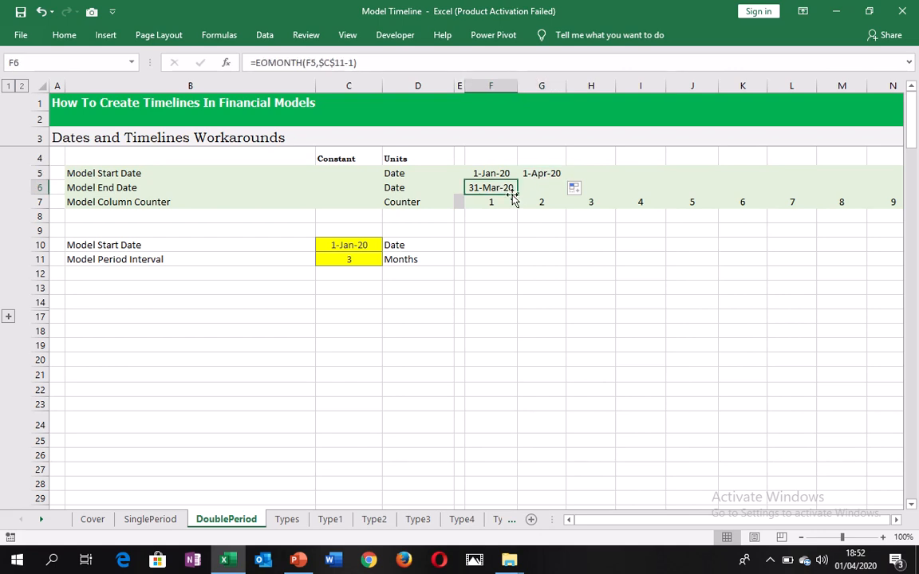
click(543, 173)
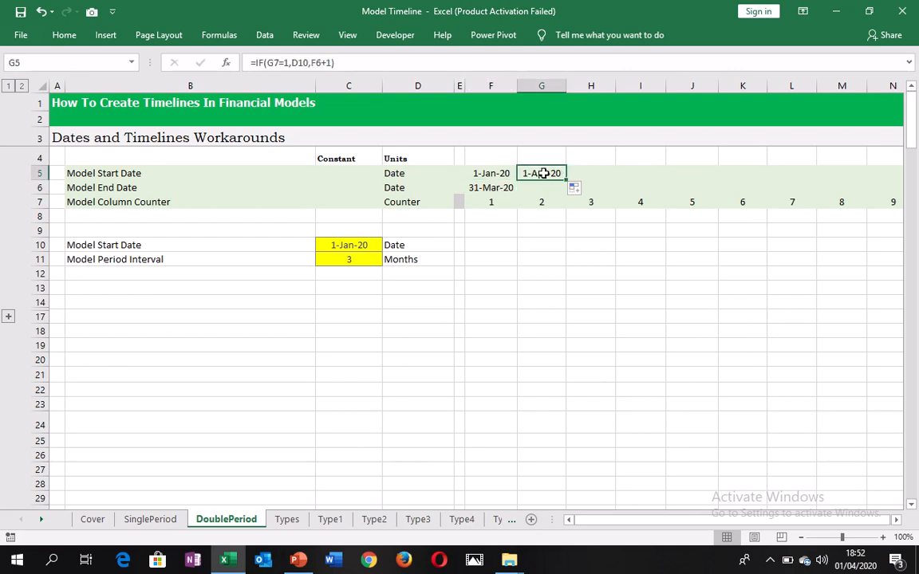
Step: Redirect the D10 reference in the G5 formula to C10, giving =IF(G7=1,C10,F6+1)
double_click(543, 173)
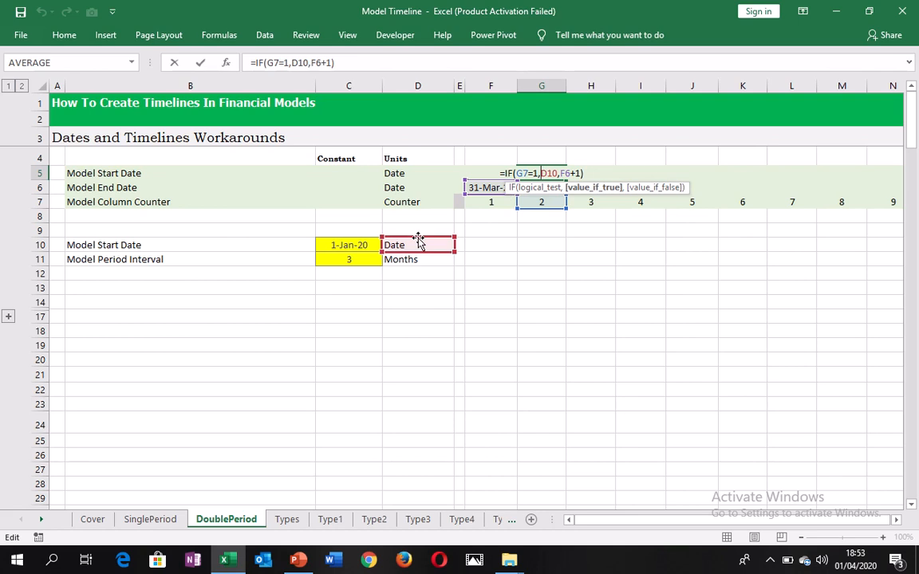
drag(428, 241, 377, 245)
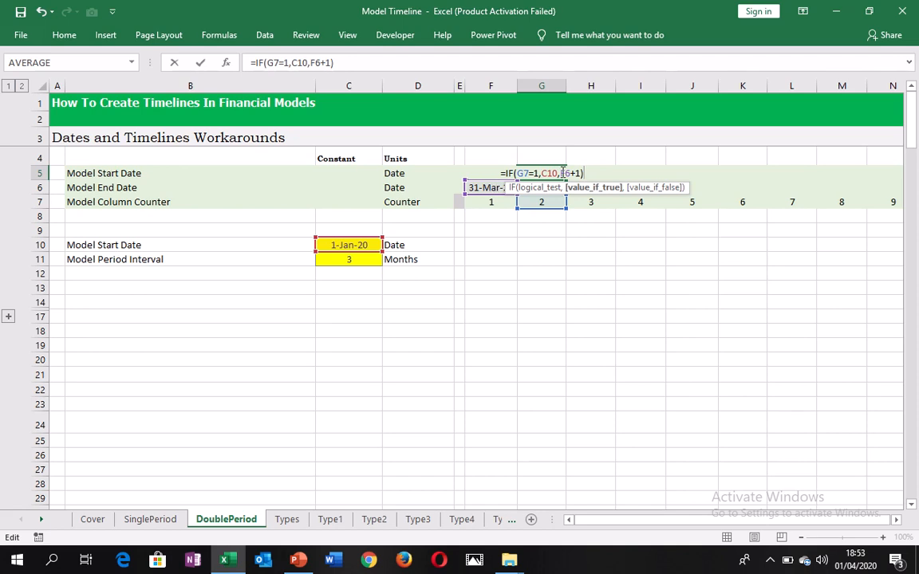
key(ctrl+Return)
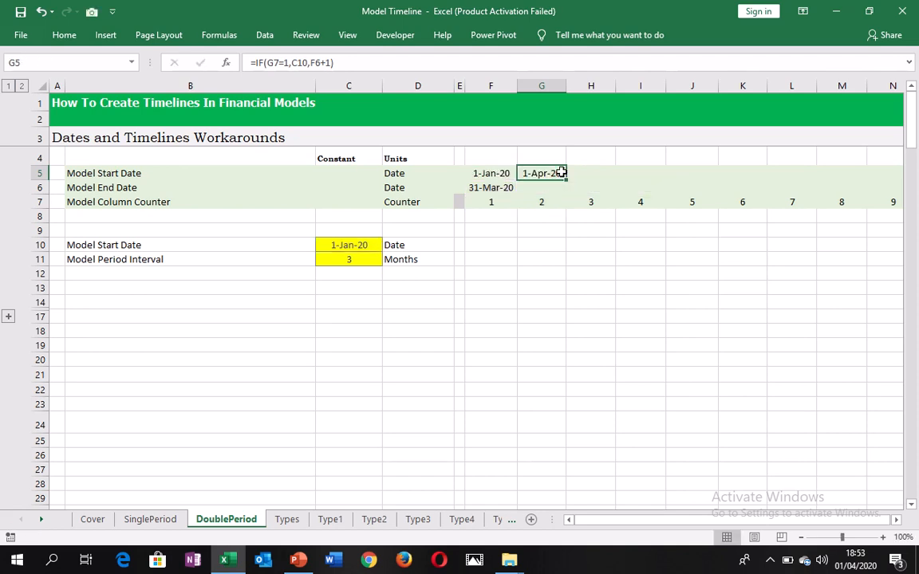
Step: Make the C10 reference in the F5 formula absolute, giving =IF(F7=1,$C$10,E6+1)
click(483, 174)
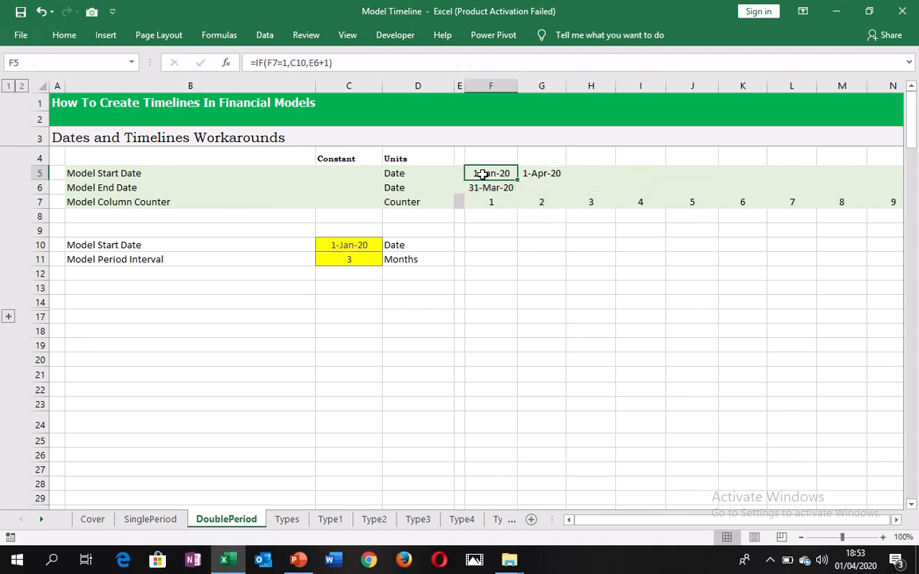
click(295, 63)
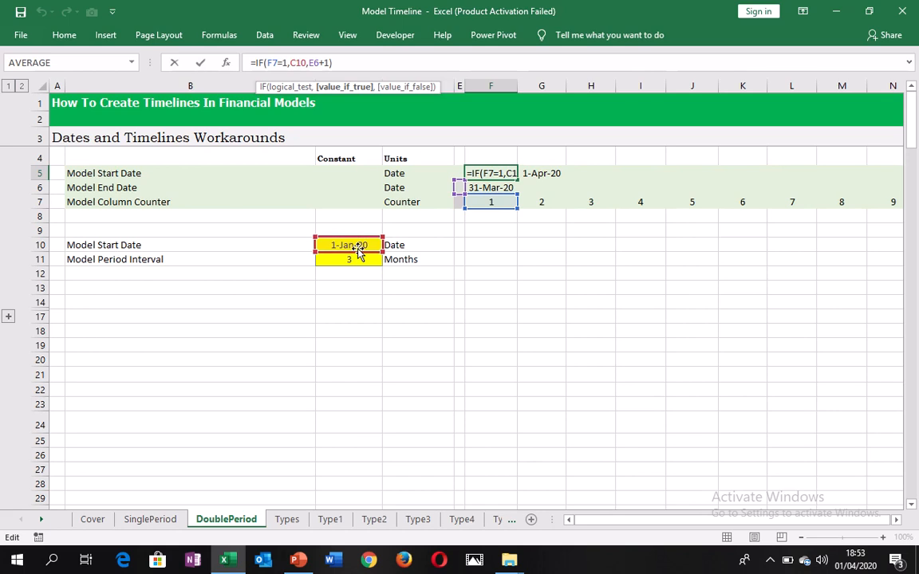
key(F4)
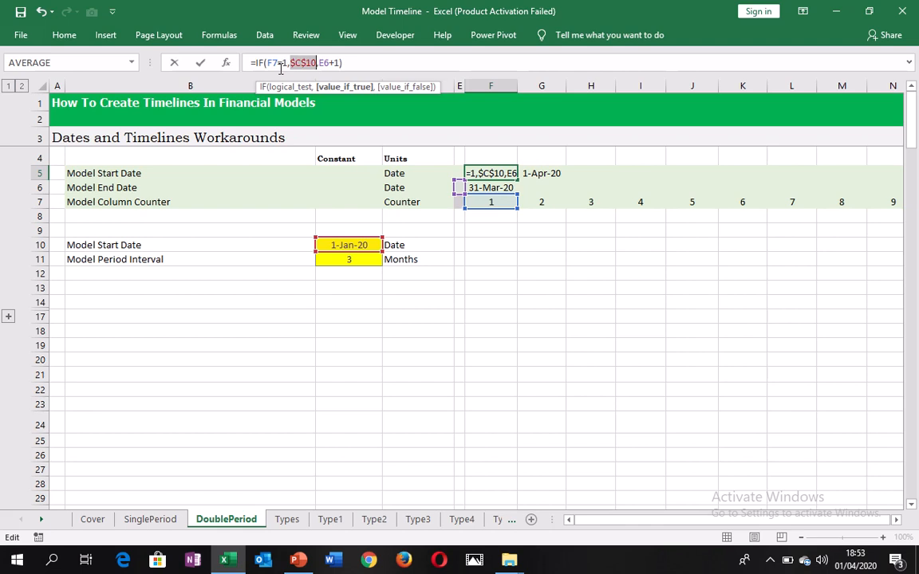
key(ctrl+Return)
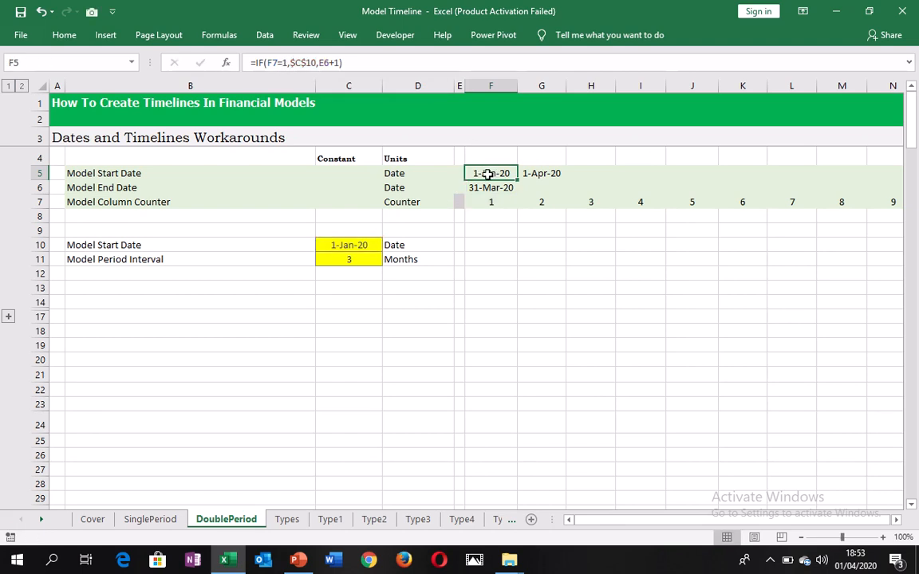
Step: Copy the Model Start Date formula from F5 into G5 and check its cell references
drag(516, 180, 560, 176)
click(552, 174)
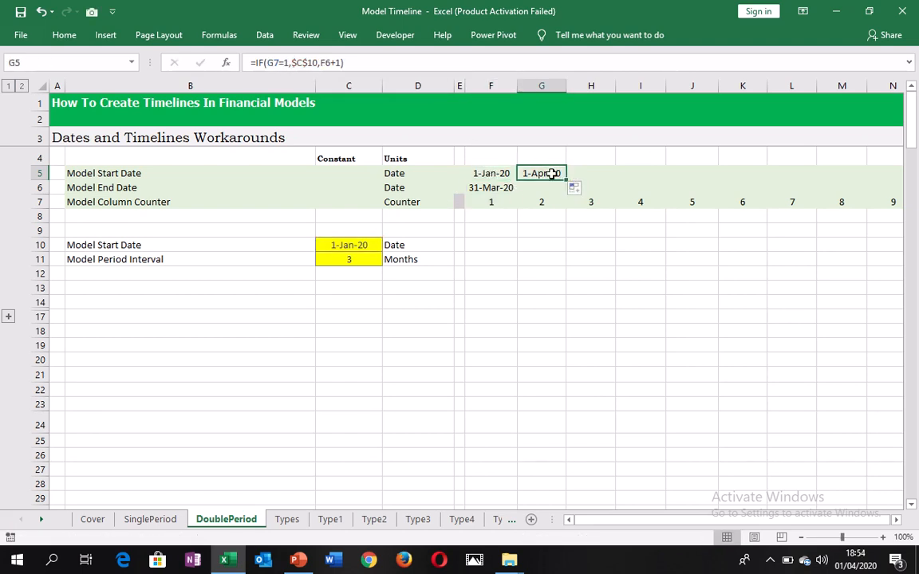
double_click(552, 173)
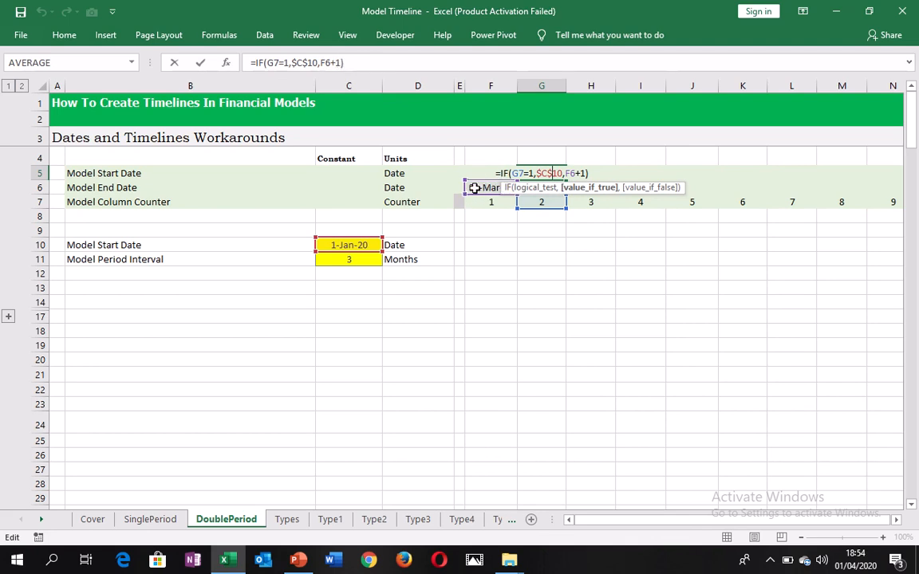
key(ctrl+Return)
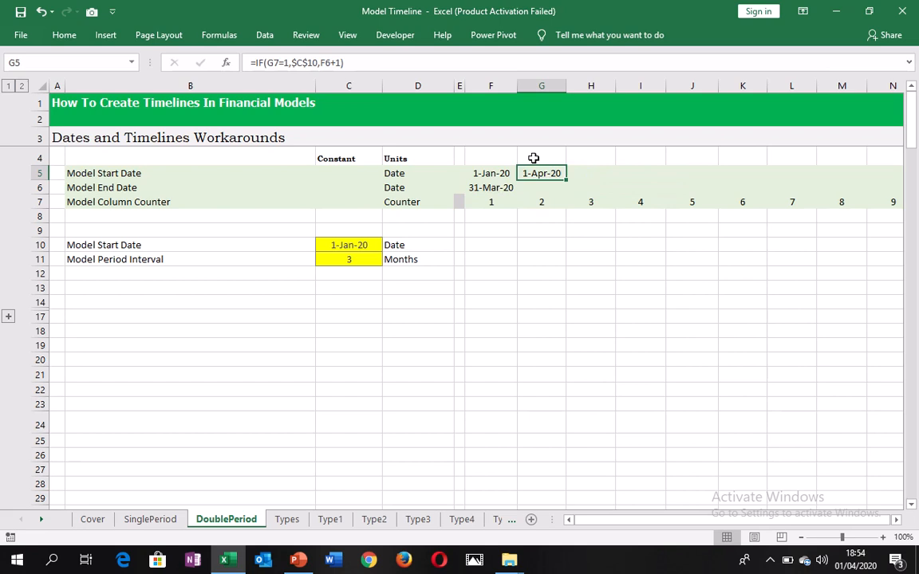
click(492, 188)
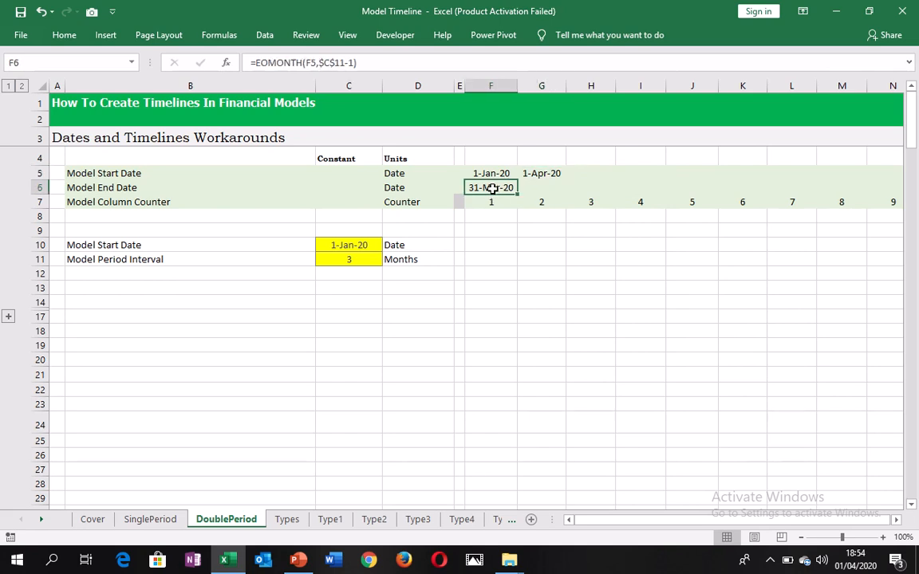
click(546, 172)
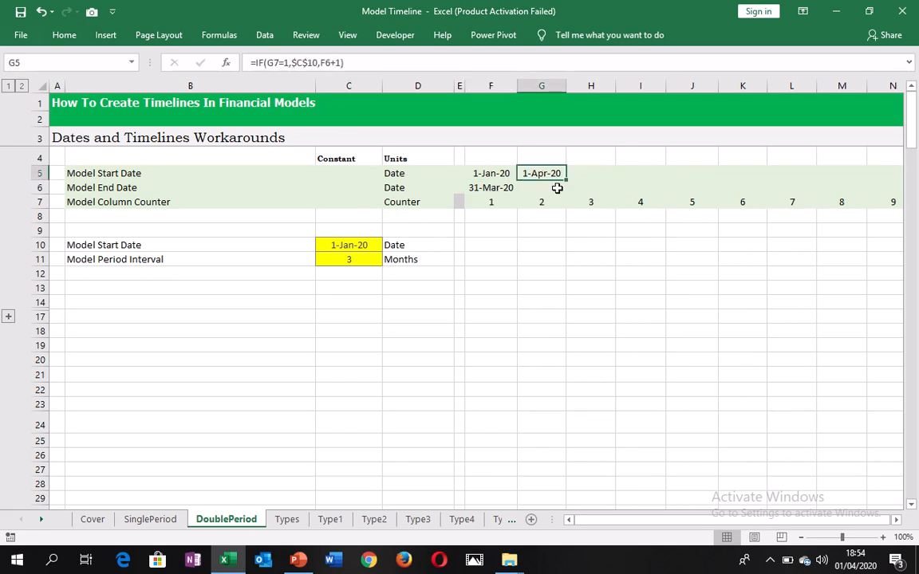
Step: Copy the Model End Date formula from F6 into G6 and compare it with the start date in G5
click(487, 188)
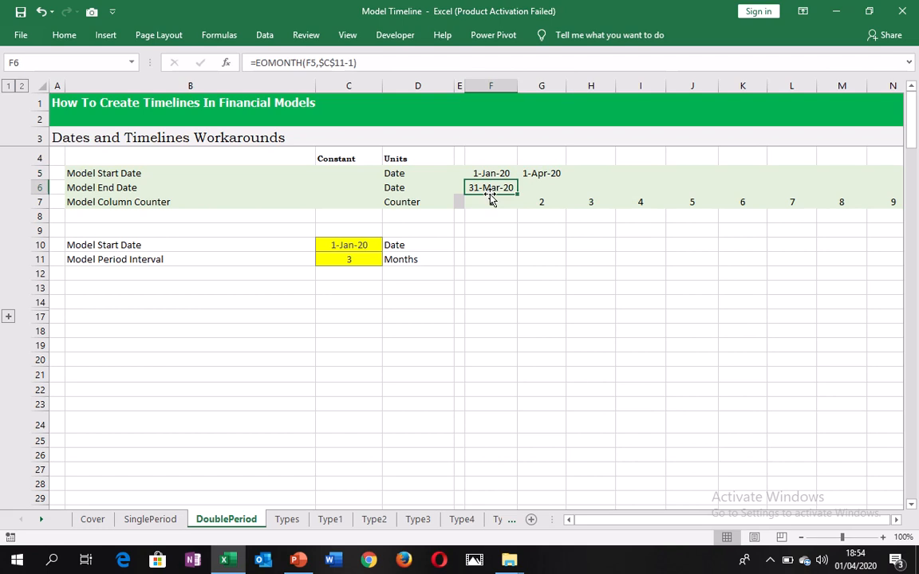
drag(518, 194, 562, 188)
click(557, 188)
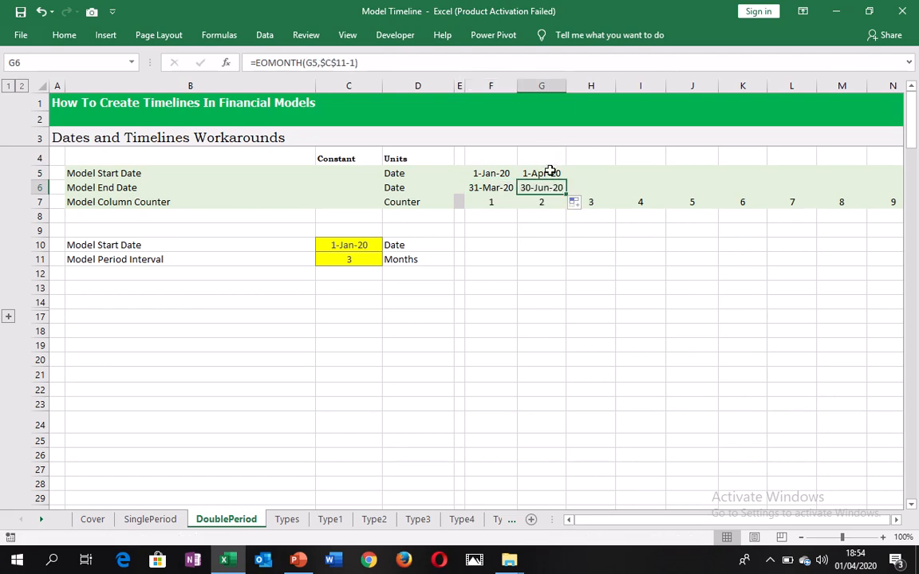
click(549, 174)
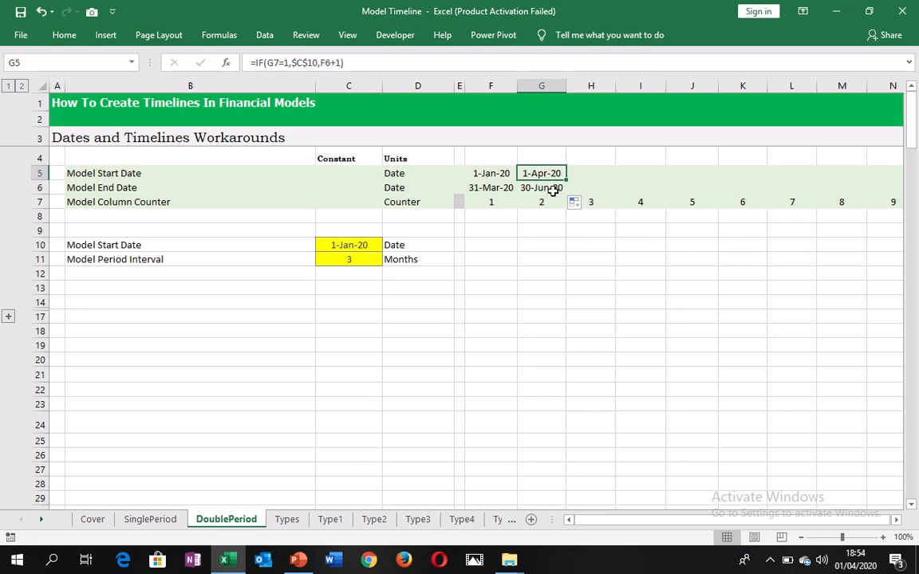
click(552, 188)
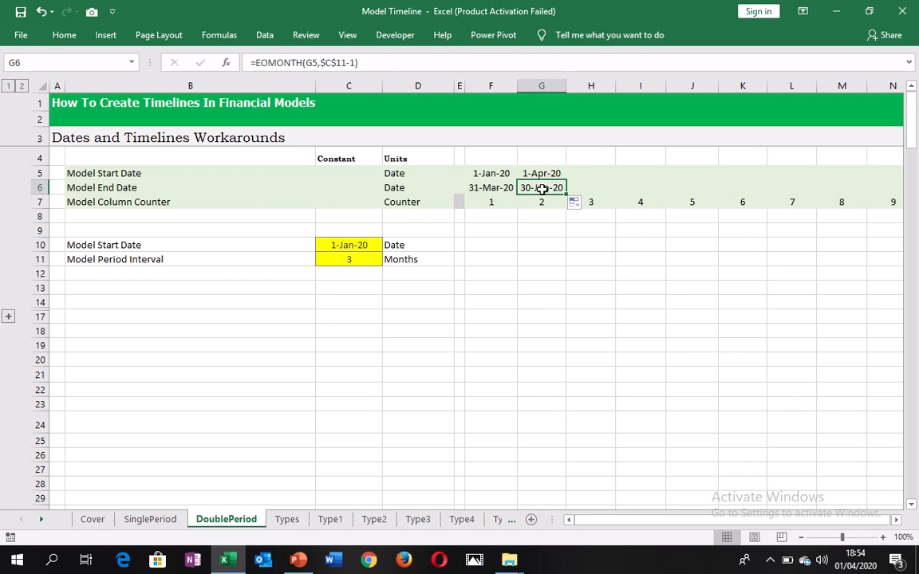
Step: Fill the start and end date formulas from F5:F6 across rows 5 and 6 through column AC
click(502, 173)
drag(502, 173, 503, 186)
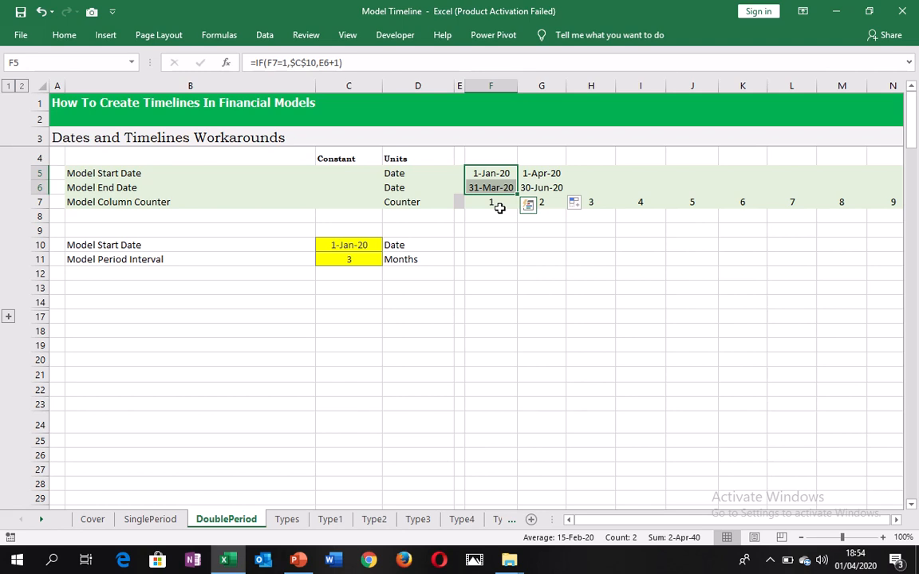
key(shift+Right)
key(shift+Right)
key(shift+Right)
key(shift+Right)
key(shift+Right)
key(shift+Right)
key(shift+Right)
key(shift+Right)
key(shift+Right)
key(shift+Right)
key(shift+Right)
key(shift+Right)
key(shift+Right)
key(shift+Right)
key(shift+Right)
key(shift+Right)
key(shift+Right)
key(shift+Right)
key(shift+Right)
key(shift+Right)
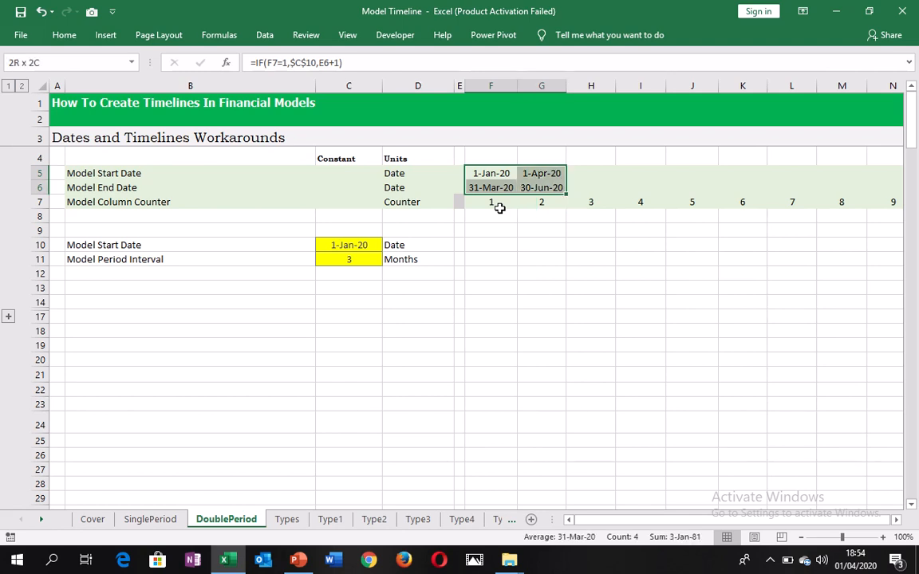
key(ctrl+r)
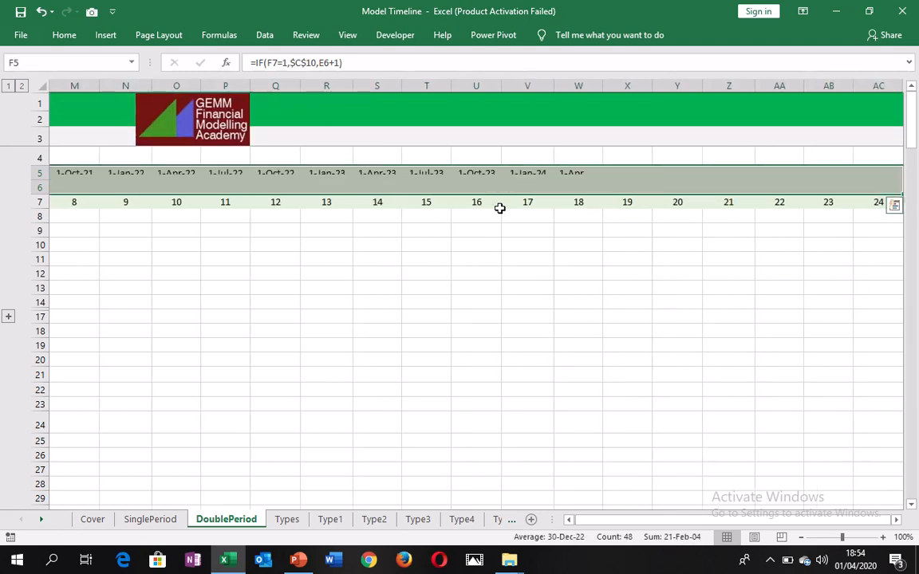
Step: Examine the start and end dates along the filled timeline in rows 5 and 6
key(Left)
key(Left)
key(Left)
key(Left)
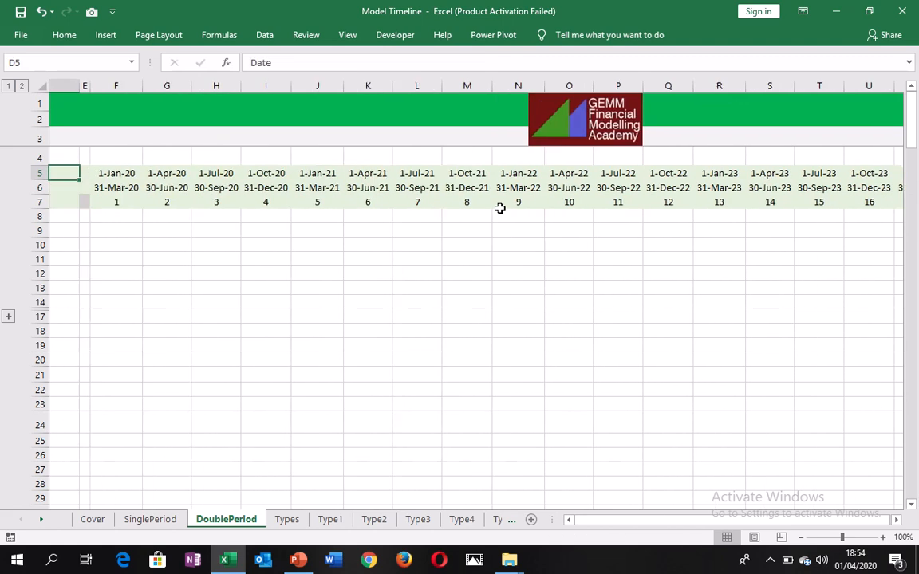
key(Right)
key(Right)
key(Right)
key(Right)
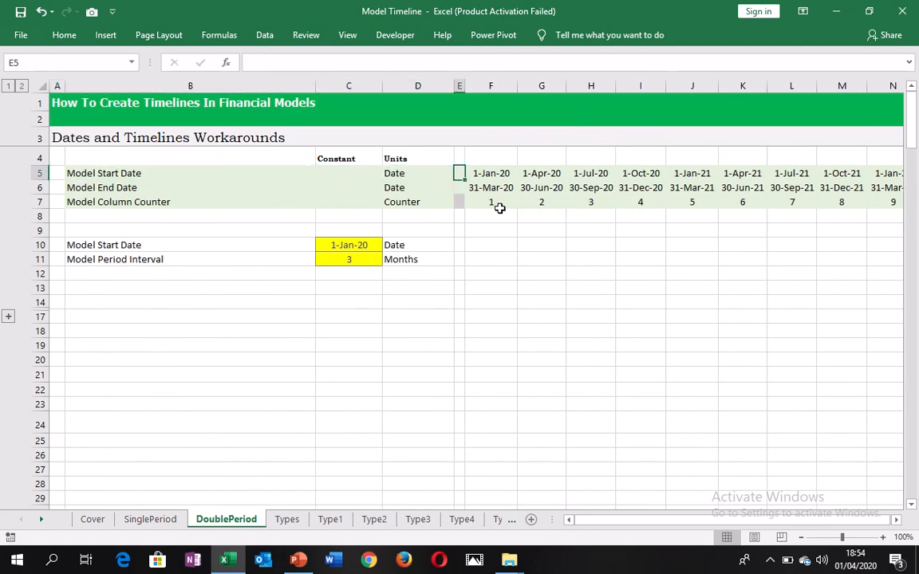
key(Right)
key(Right)
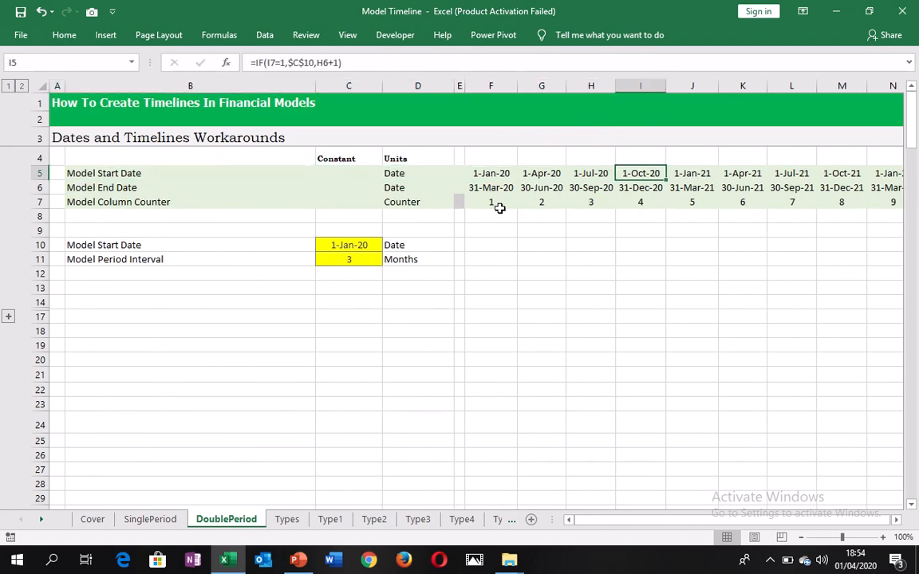
key(Right)
key(Left)
key(Left)
key(Left)
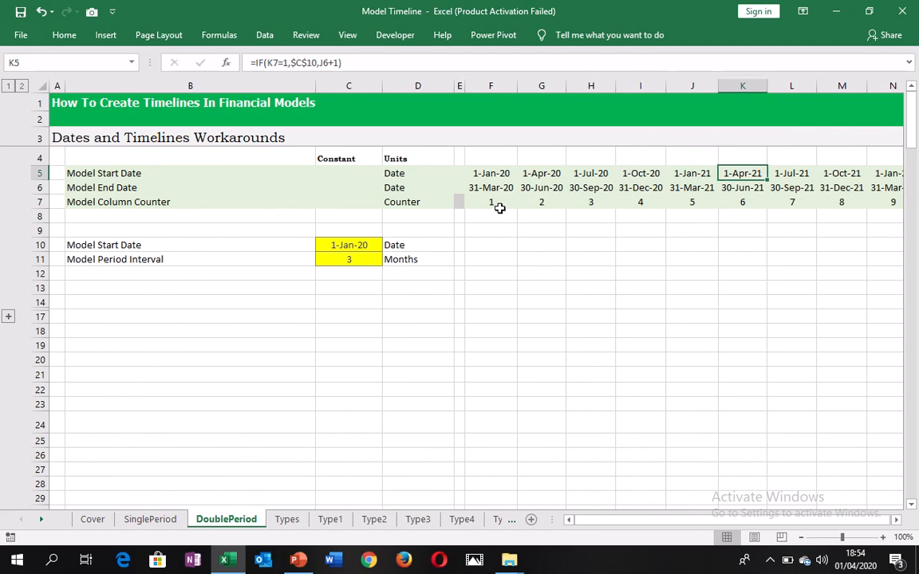
Step: Test the Model Period Interval in C11 with 6 months, and set it to 1 month
click(355, 256)
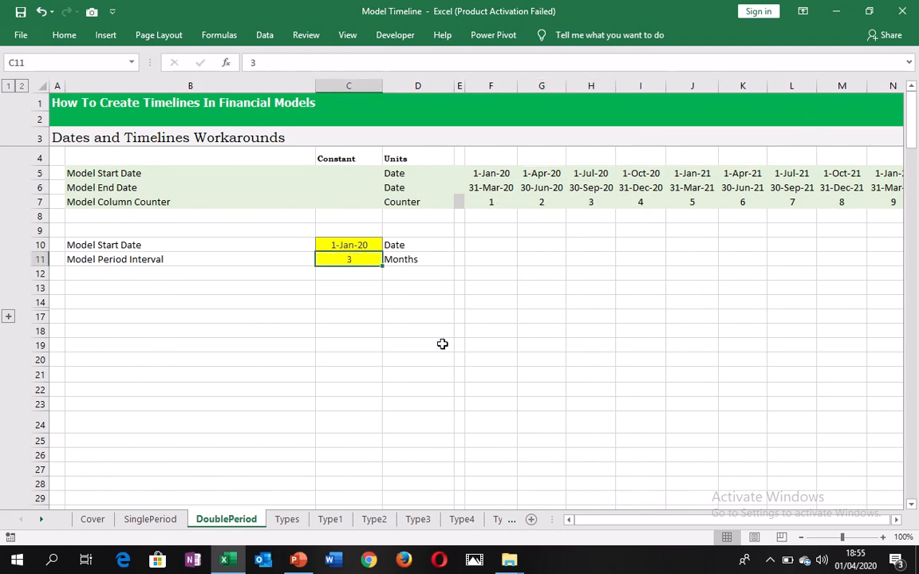
text(6)
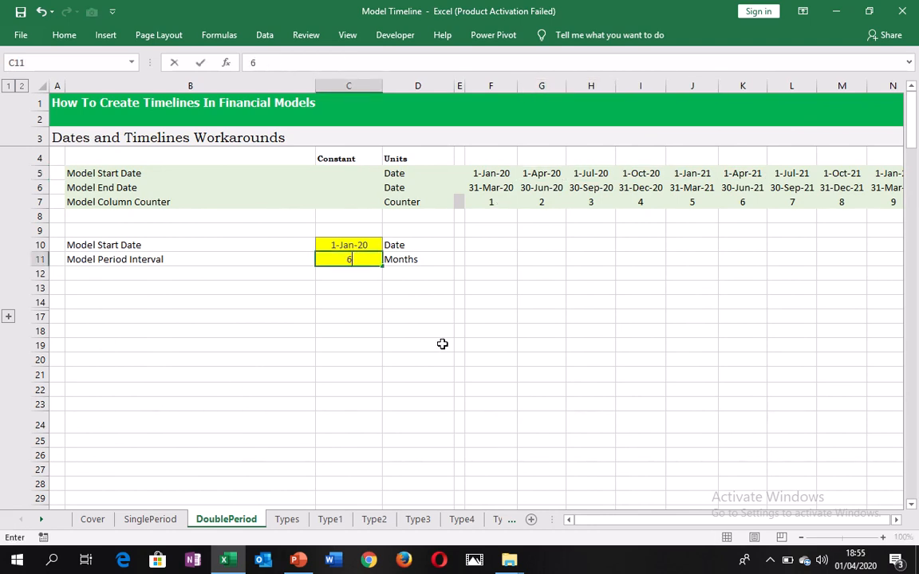
key(ctrl+Return)
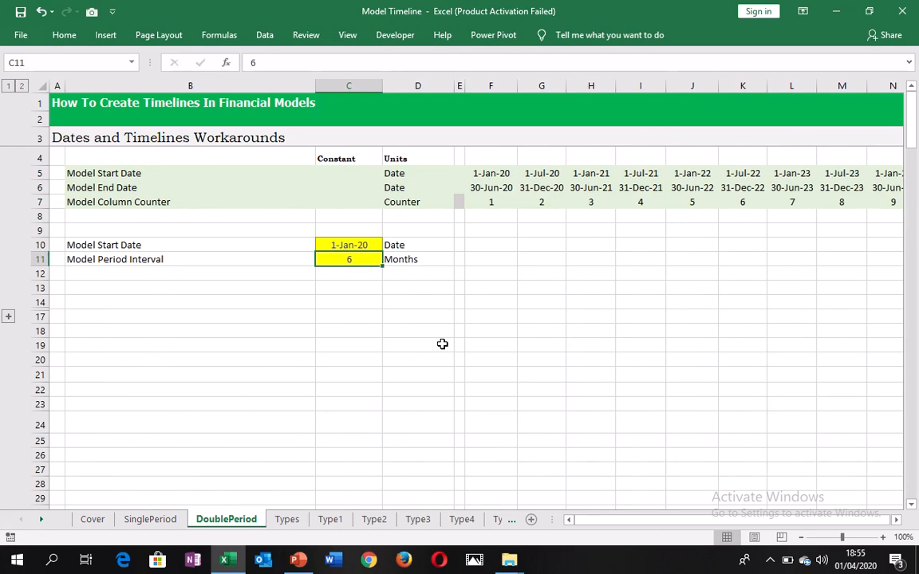
text(1)
key(ctrl+Return)
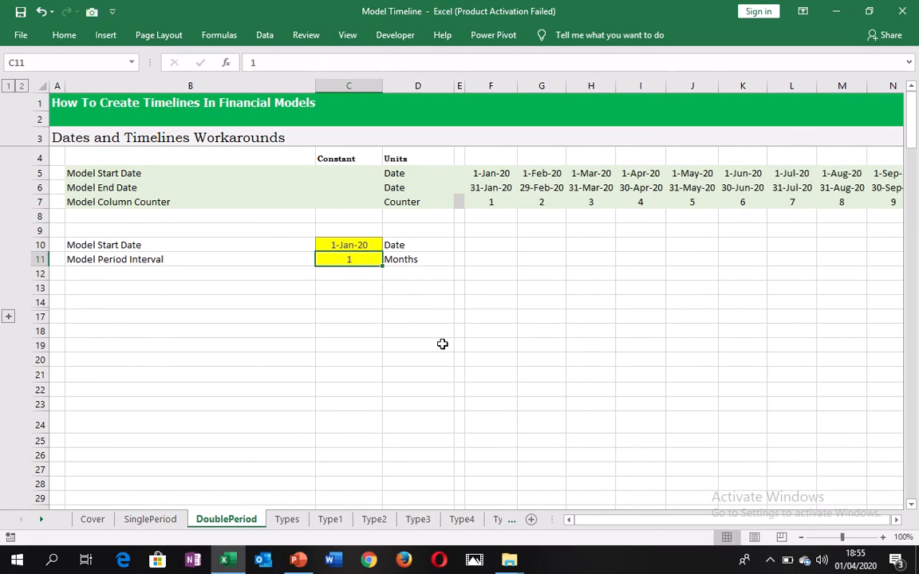